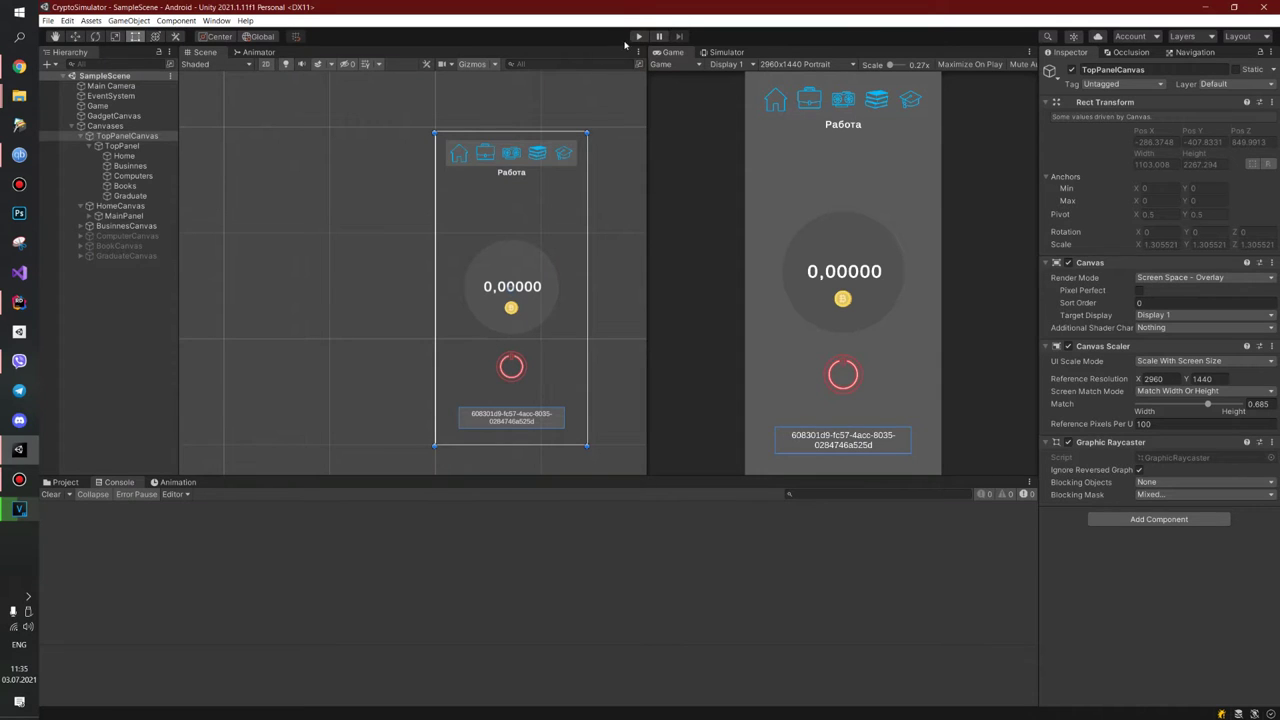
# Run CryptoSimulator in Play mode, showing the 0,0003 coin balance and the top icon bar.
pyautogui.click(638, 36)
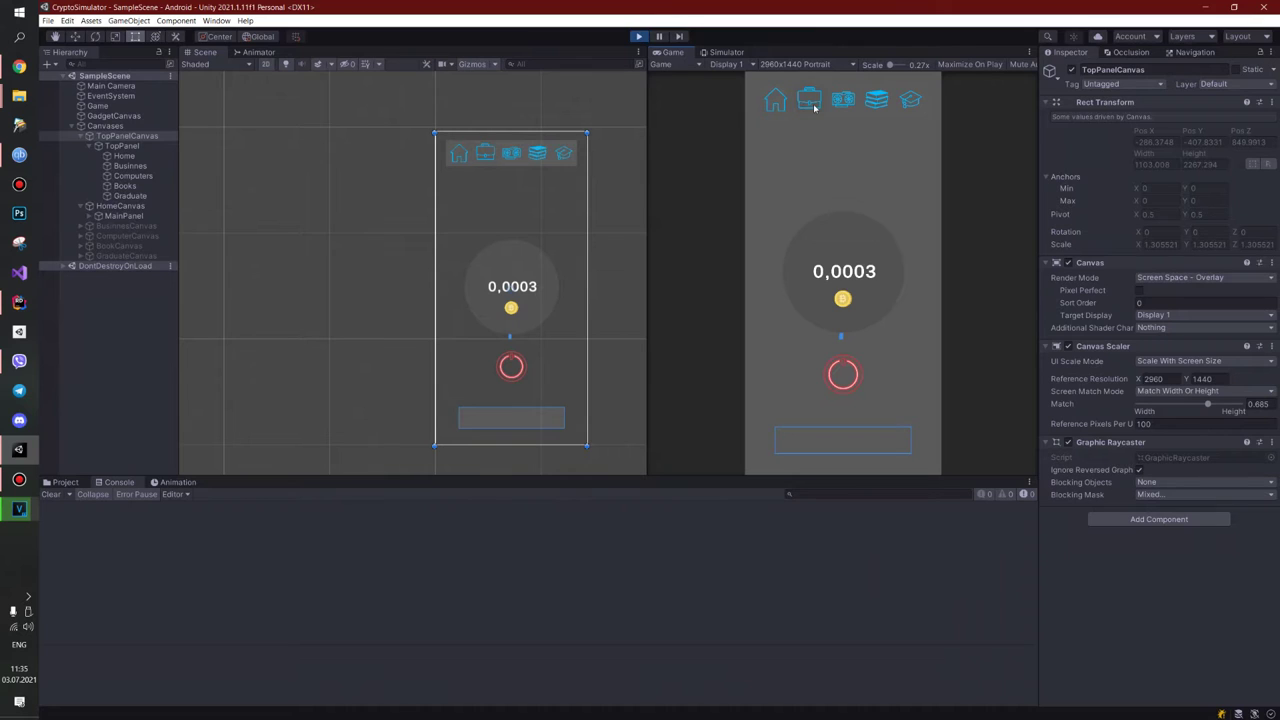
# Switch the running game between the Business, Computers and Home screens with the top icons.
pyautogui.click(812, 104)
pyautogui.click(837, 100)
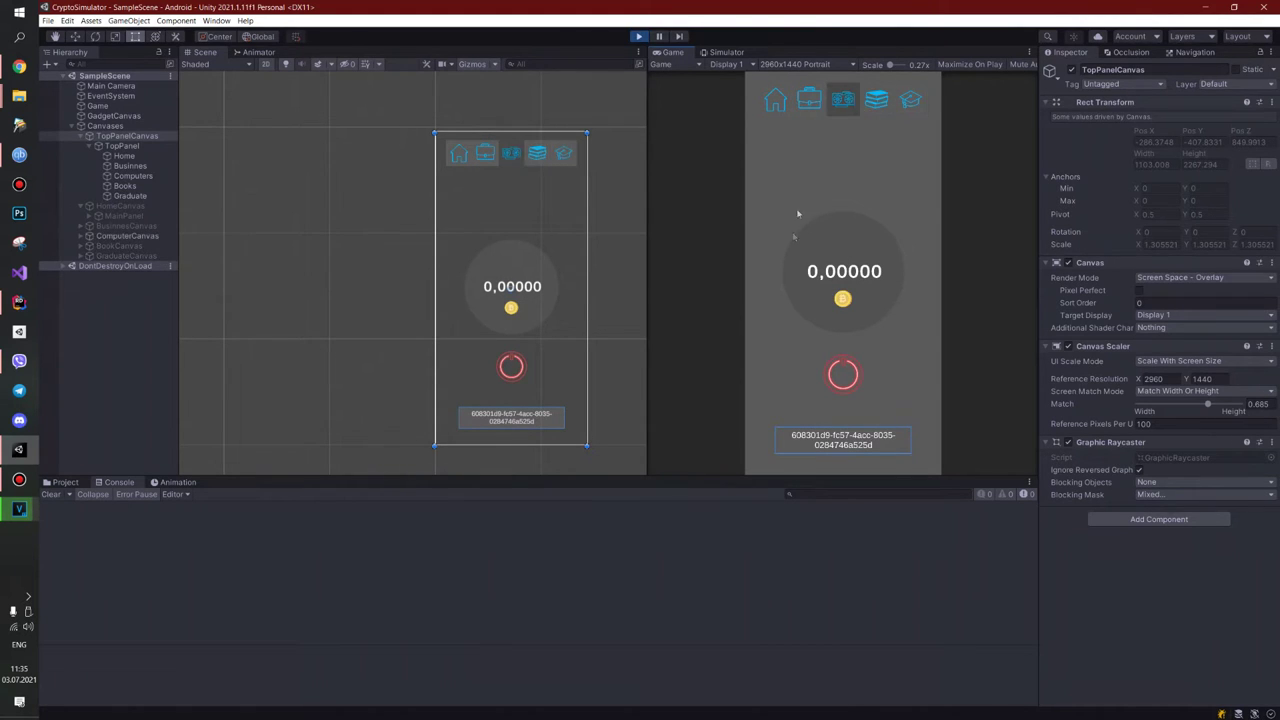
pyautogui.click(809, 100)
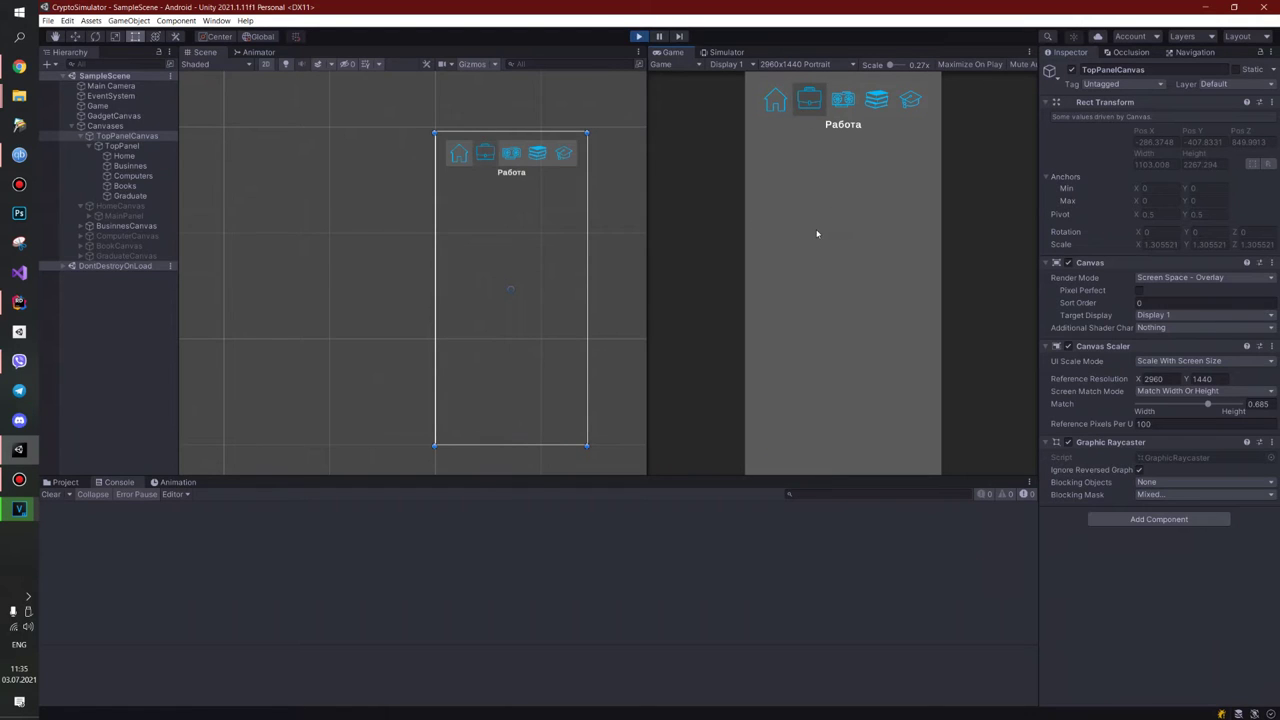
pyautogui.click(772, 100)
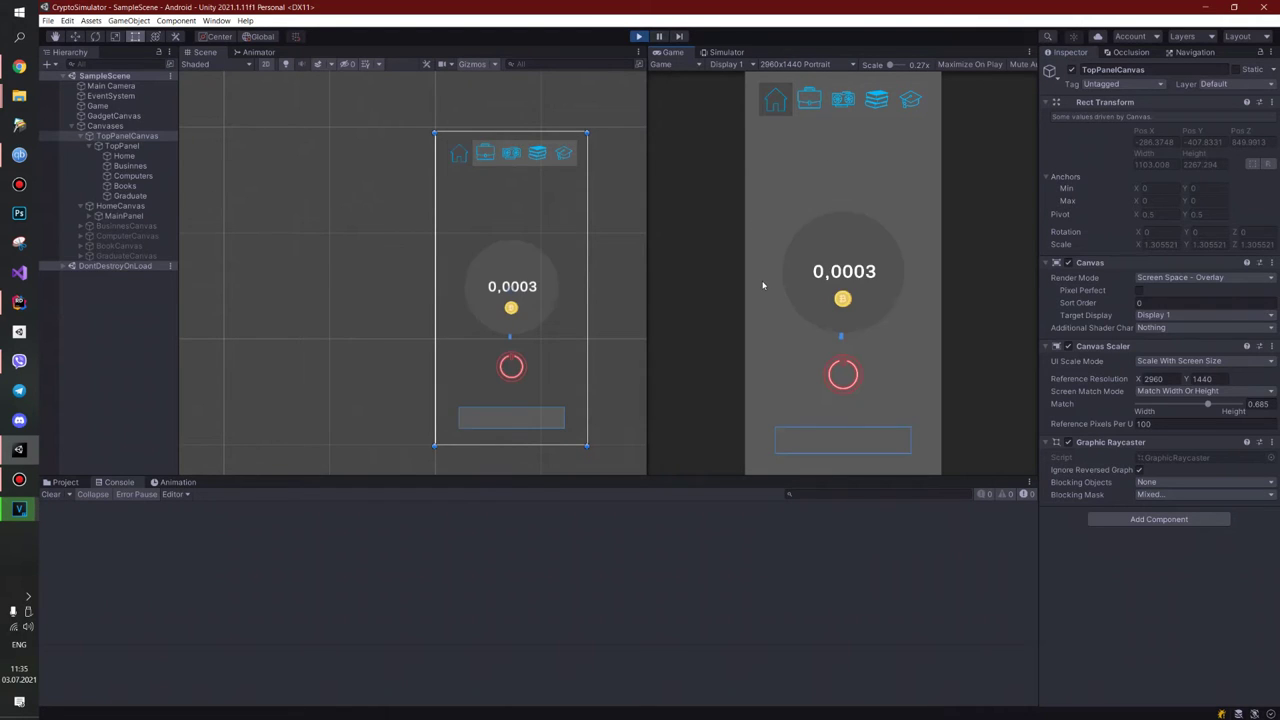
pyautogui.click(809, 100)
pyautogui.click(843, 100)
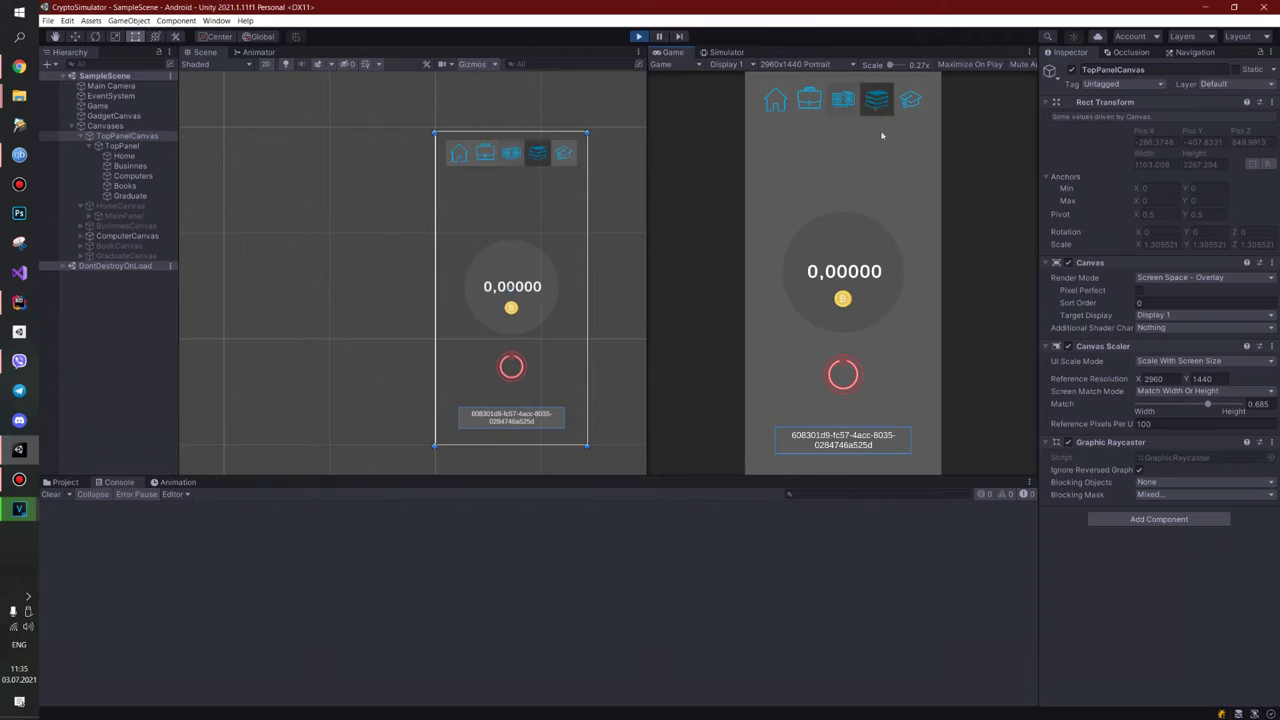
# Cycle through Home, Business and Computers once more, then stop Play mode and select Canvases.
pyautogui.click(782, 106)
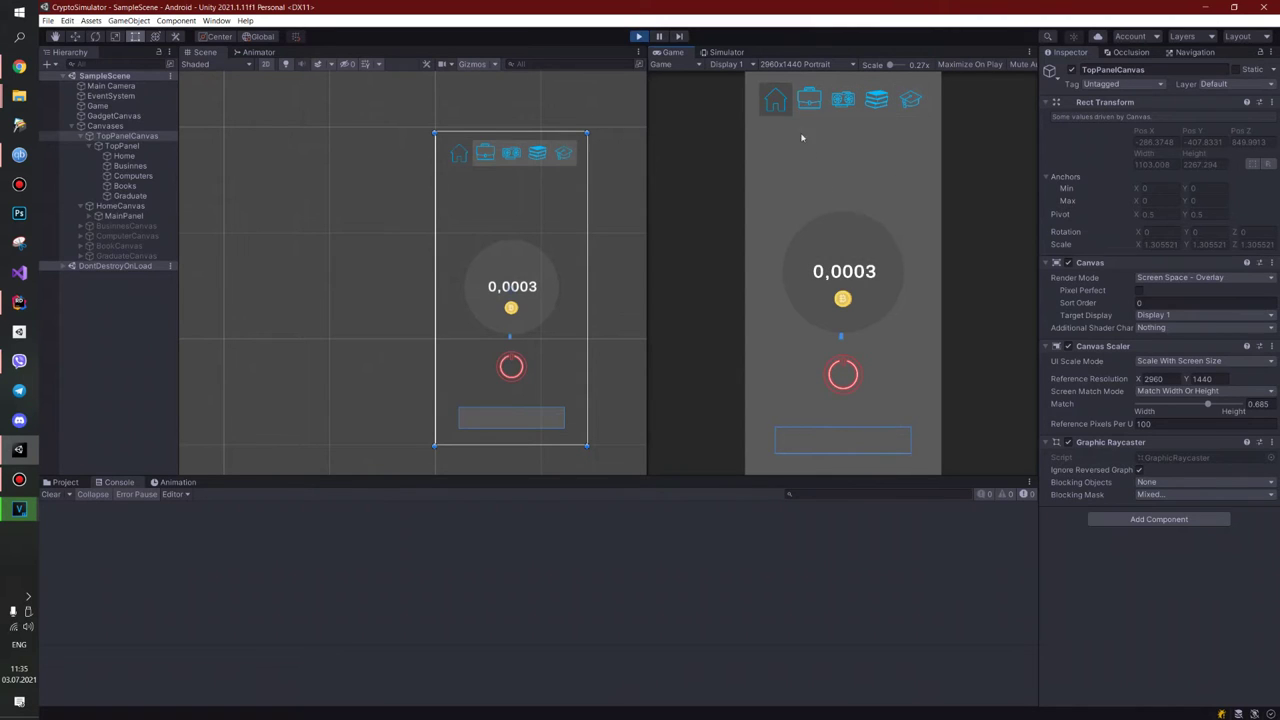
pyautogui.click(809, 100)
pyautogui.click(843, 100)
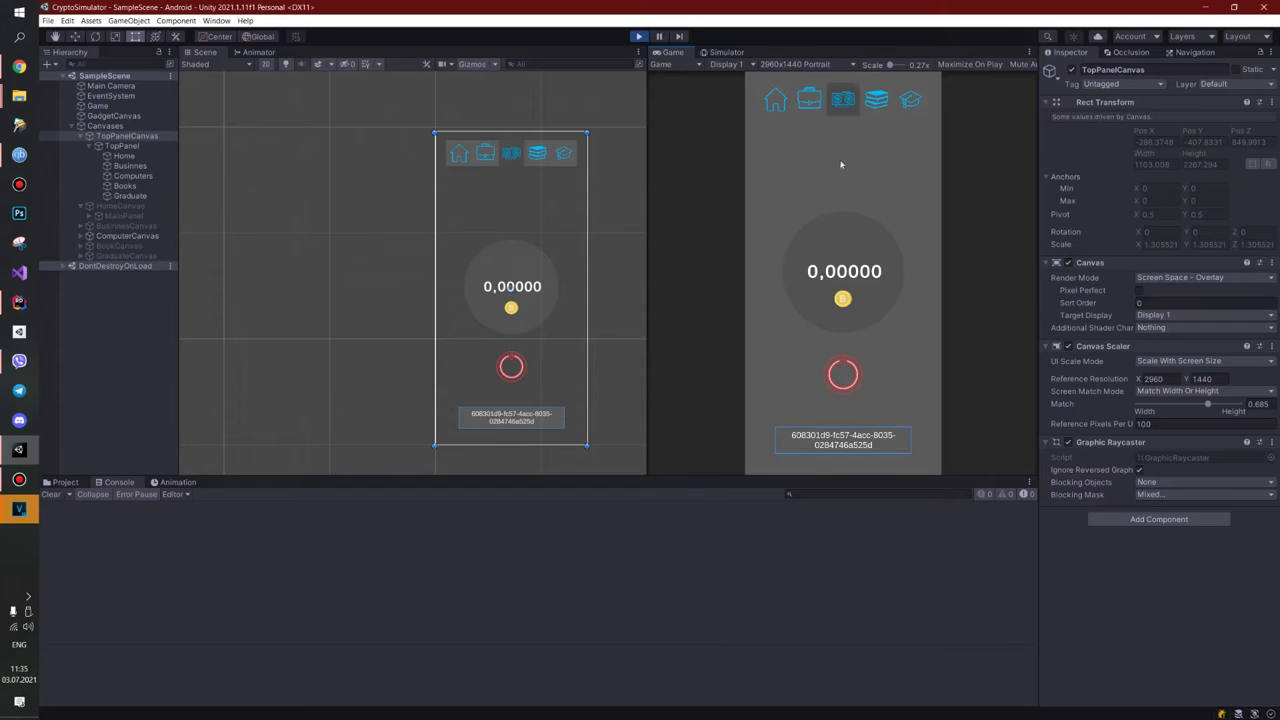
pyautogui.click(786, 103)
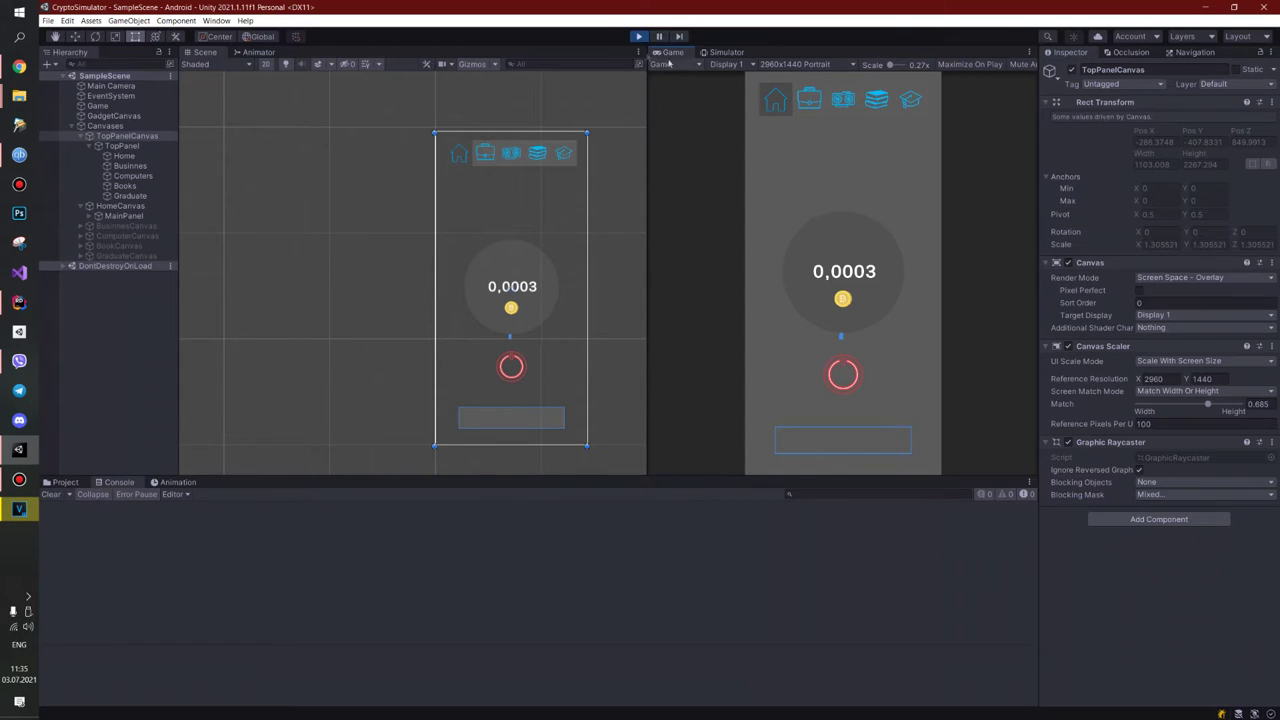
pyautogui.click(637, 37)
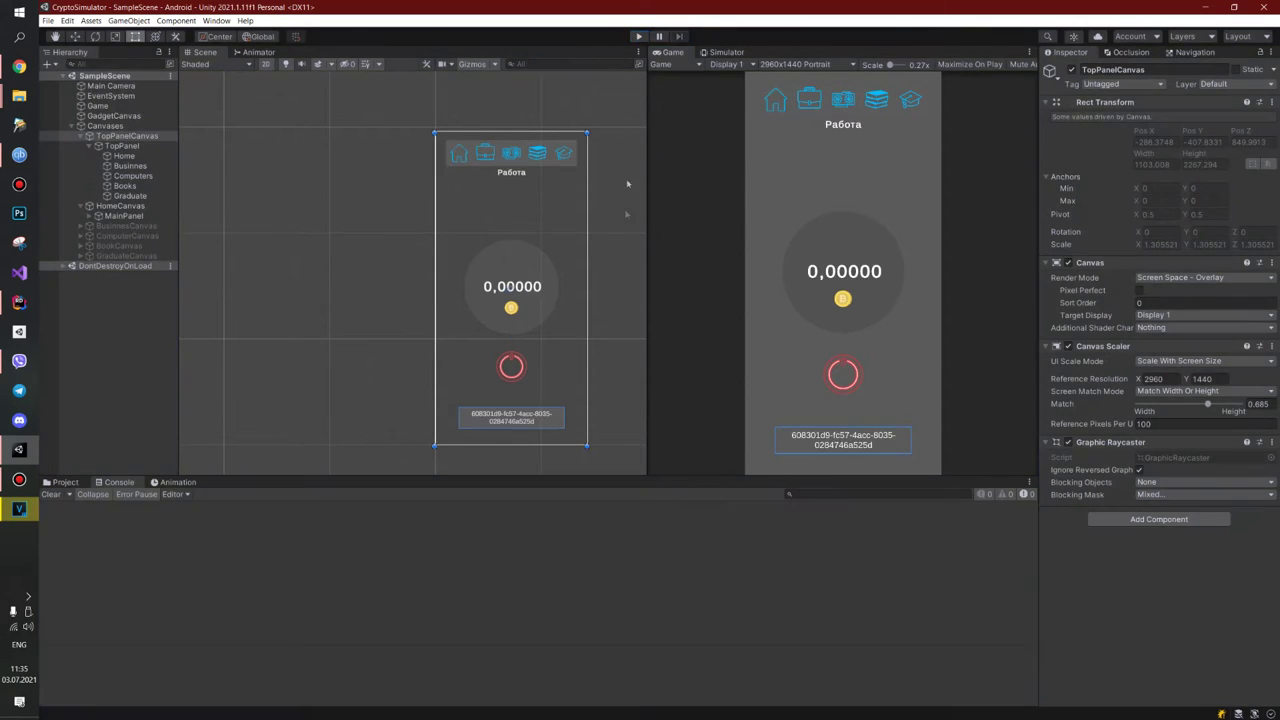
pyautogui.click(102, 127)
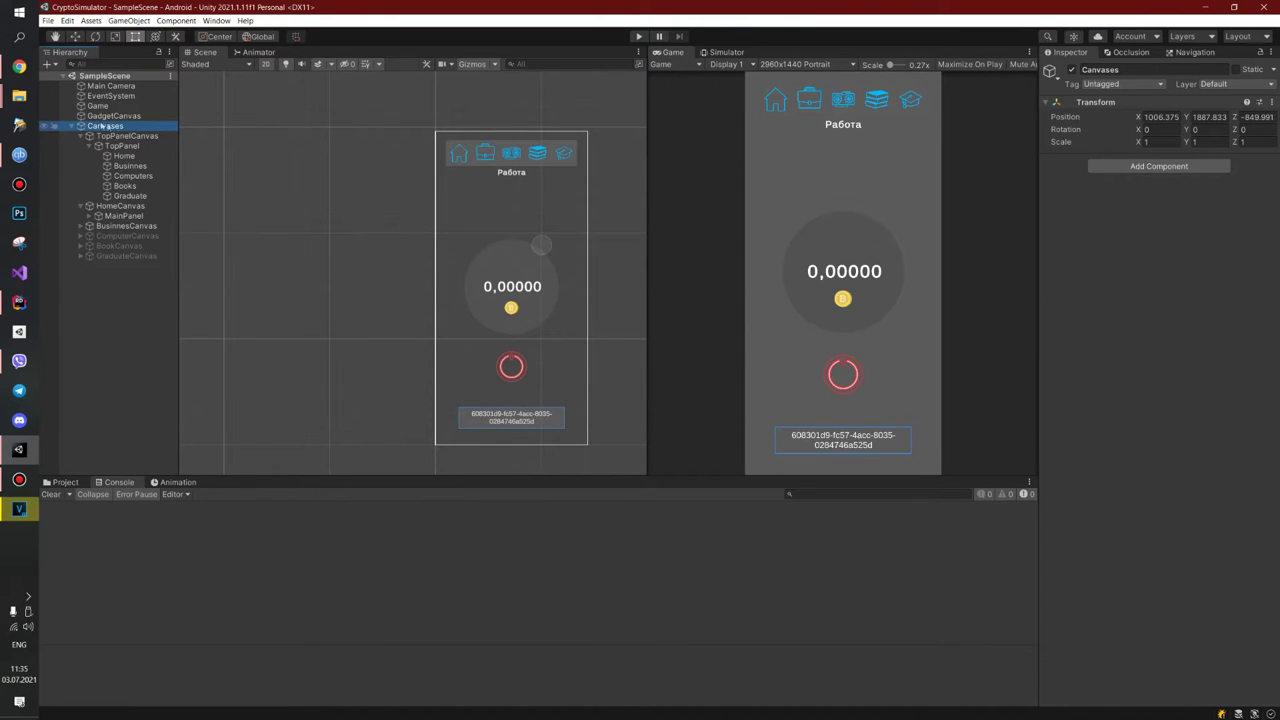
# Select each canvas in turn: TopPanelCanvas, HomeCanvas, BusinnesCanvas, ComputerCanvas, BookCanvas, GraduateCanvas.
pyautogui.rightClick(123, 314)
pyautogui.click(110, 298)
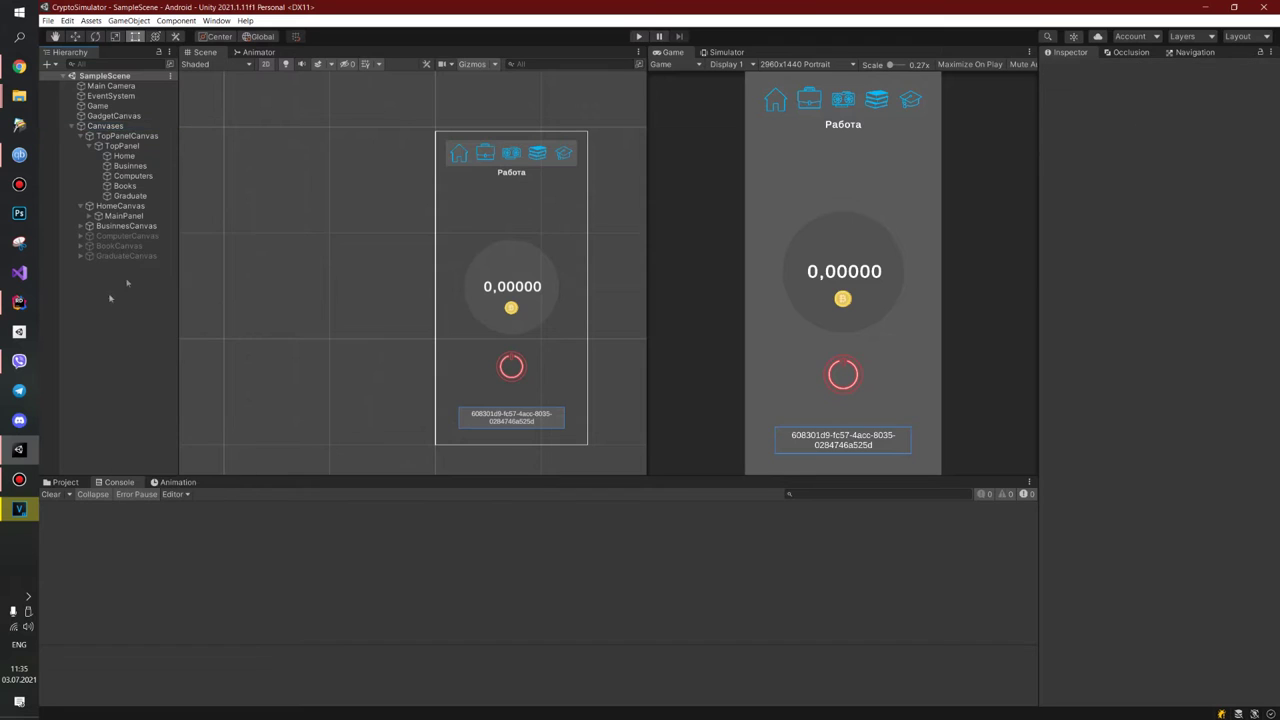
pyautogui.click(114, 128)
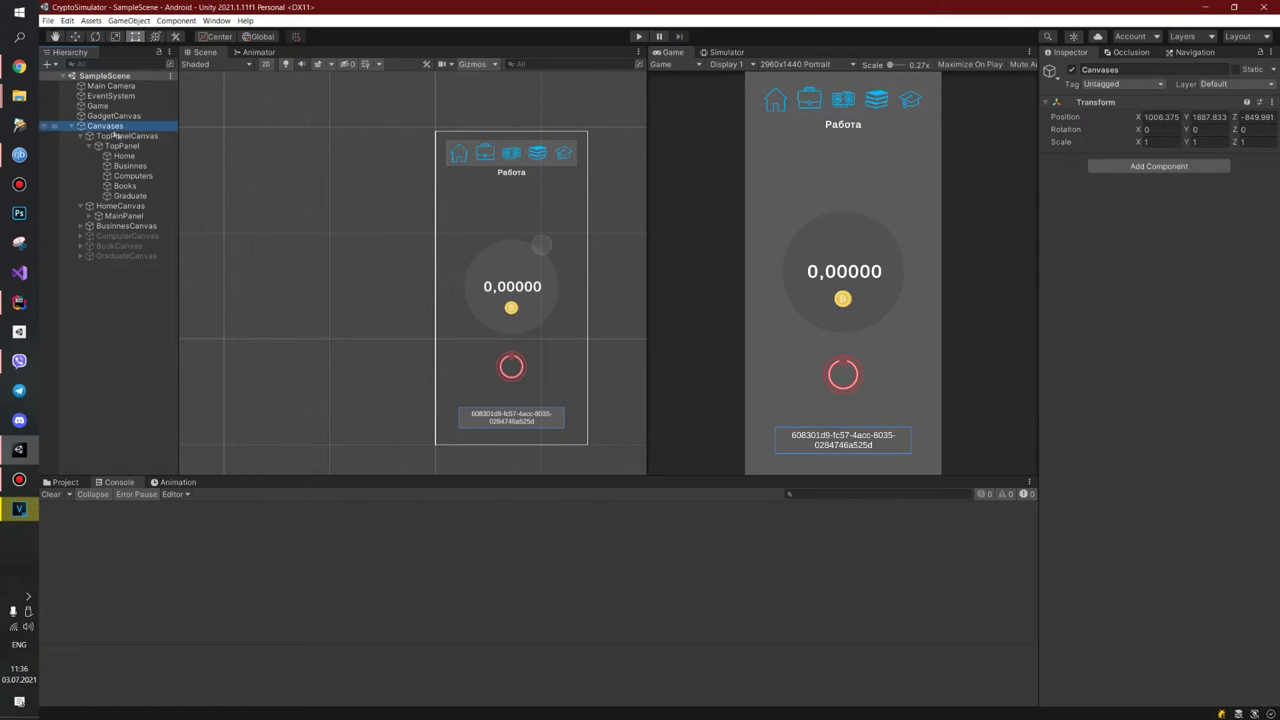
pyautogui.click(115, 136)
pyautogui.click(106, 206)
pyautogui.click(107, 226)
pyautogui.click(107, 236)
pyautogui.click(107, 246)
pyautogui.click(107, 256)
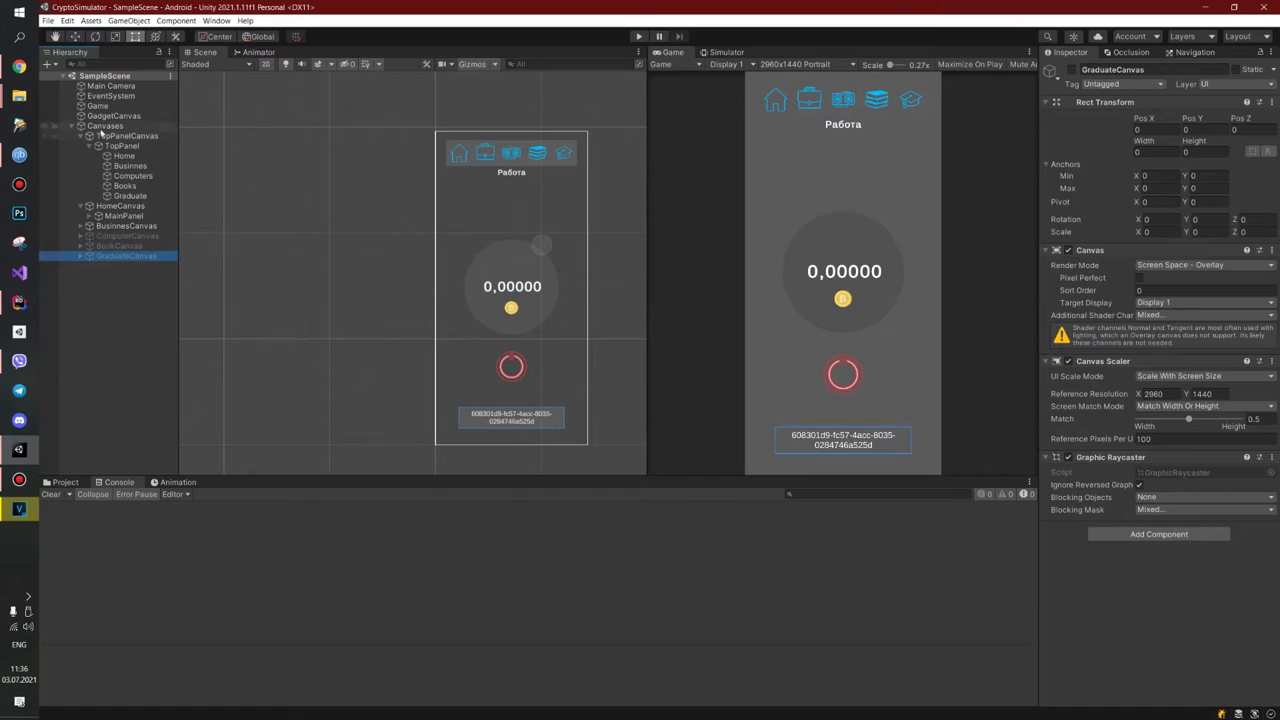
pyautogui.click(104, 126)
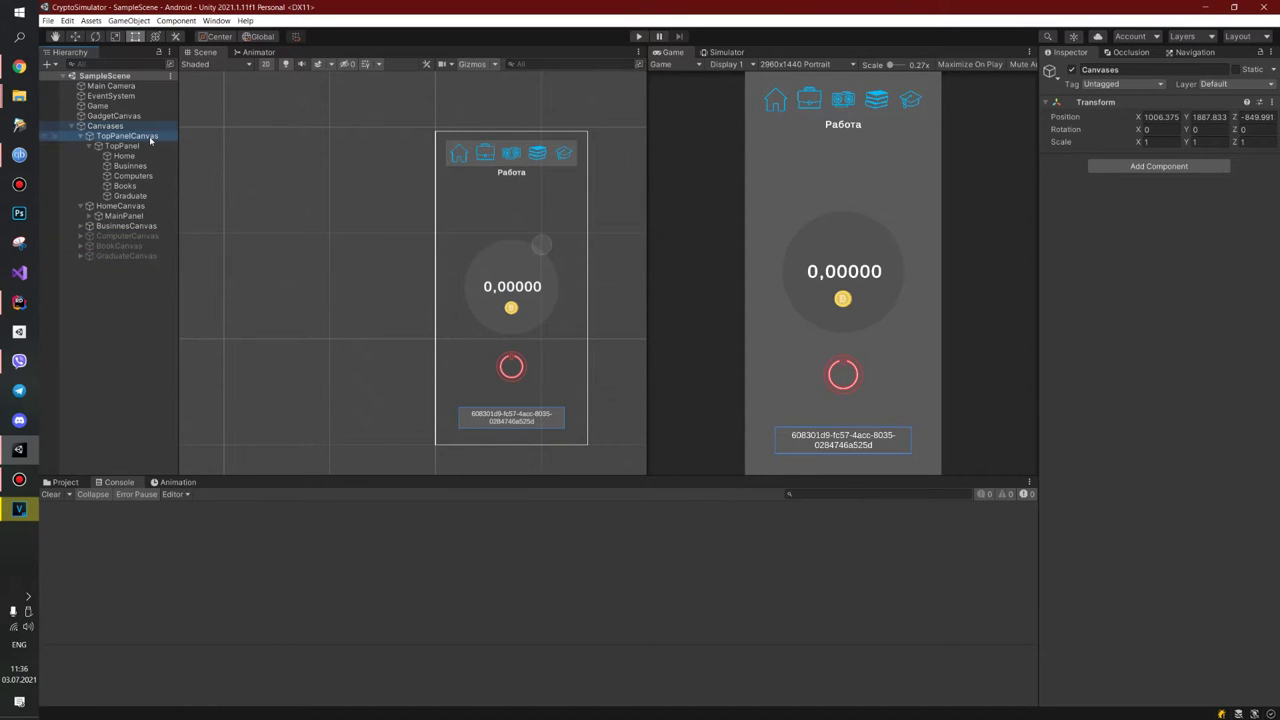
# Collapse TopPanelCanvas and HomeCanvas so only the six canvas entries remain, and step through them.
pyautogui.click(122, 136)
pyautogui.click(88, 137)
pyautogui.click(80, 146)
pyautogui.click(107, 146)
pyautogui.click(107, 156)
pyautogui.click(111, 166)
pyautogui.click(111, 176)
pyautogui.click(115, 186)
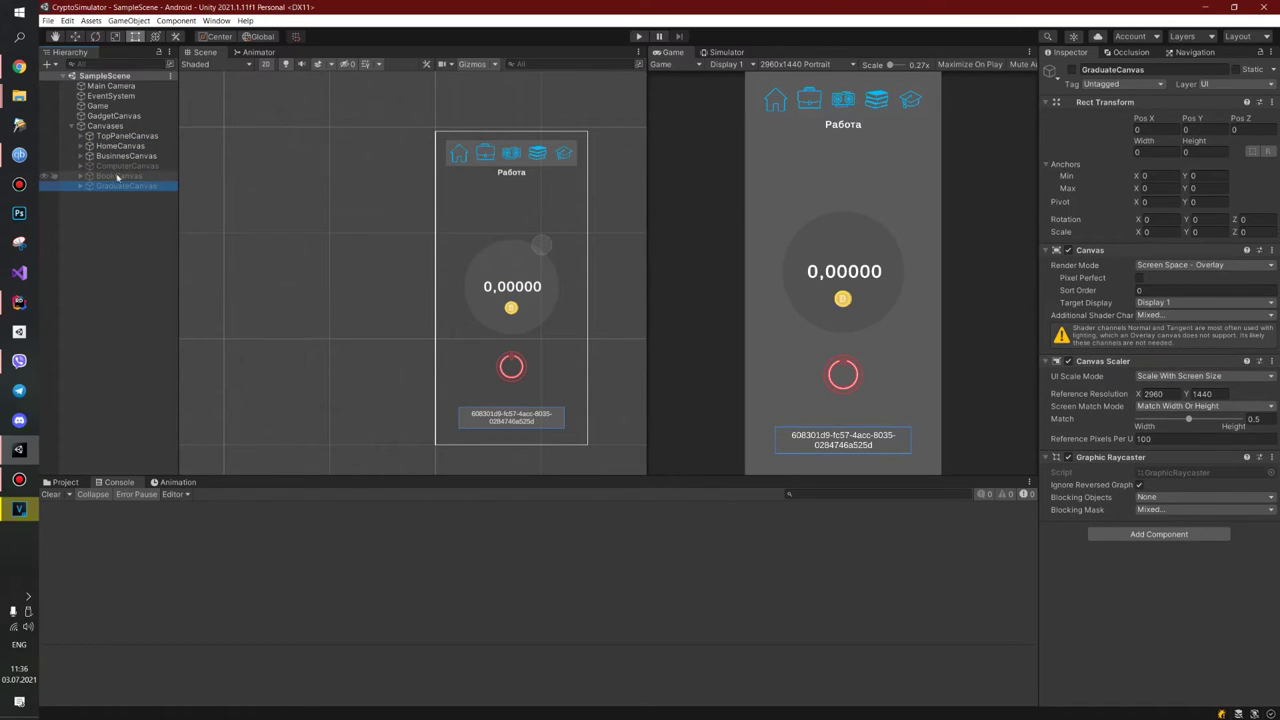
# Revisit BookCanvas, BusinnesCanvas, HomeCanvas and TopPanelCanvas in the Inspector.
pyautogui.click(118, 176)
pyautogui.click(122, 156)
pyautogui.click(120, 146)
pyautogui.click(125, 136)
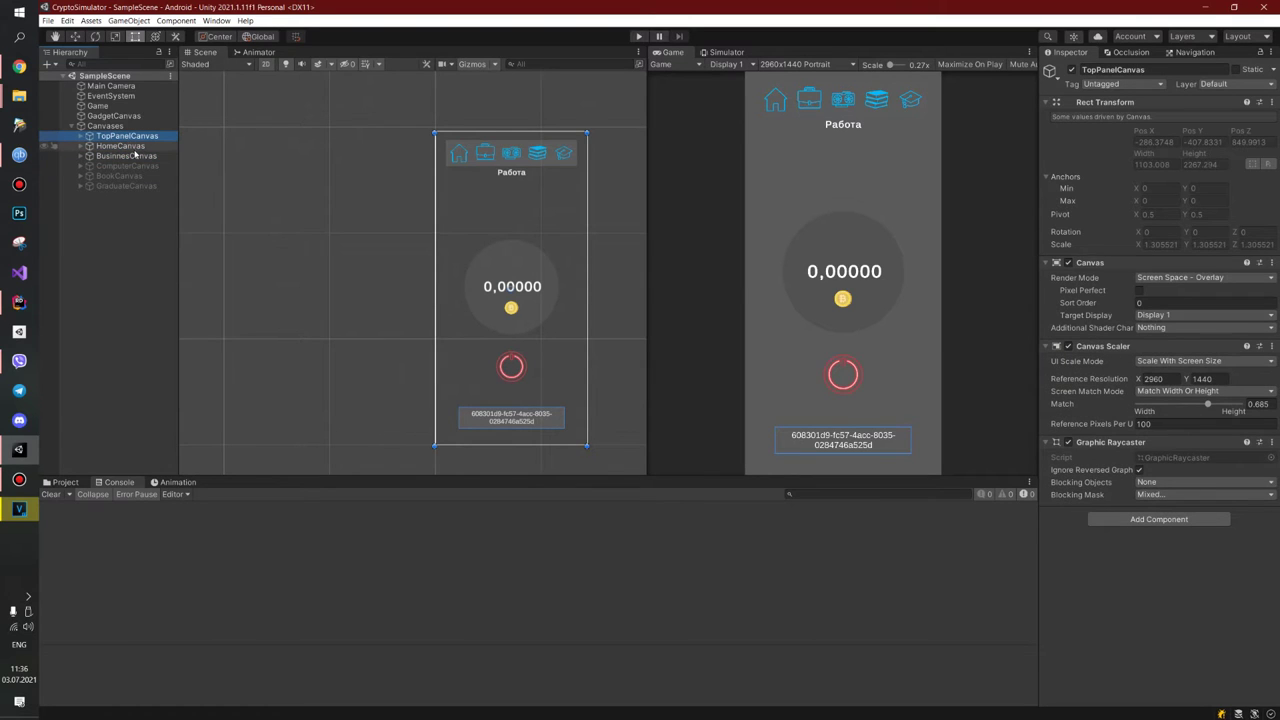
pyautogui.click(135, 146)
pyautogui.click(137, 156)
pyautogui.click(140, 146)
# Compare TopPanelCanvas with HomeCanvas and check HomeCanvas's Additional Shader Channels options.
pyautogui.press('Up')
pyautogui.click(135, 146)
pyautogui.press('Up')
pyautogui.click(136, 146)
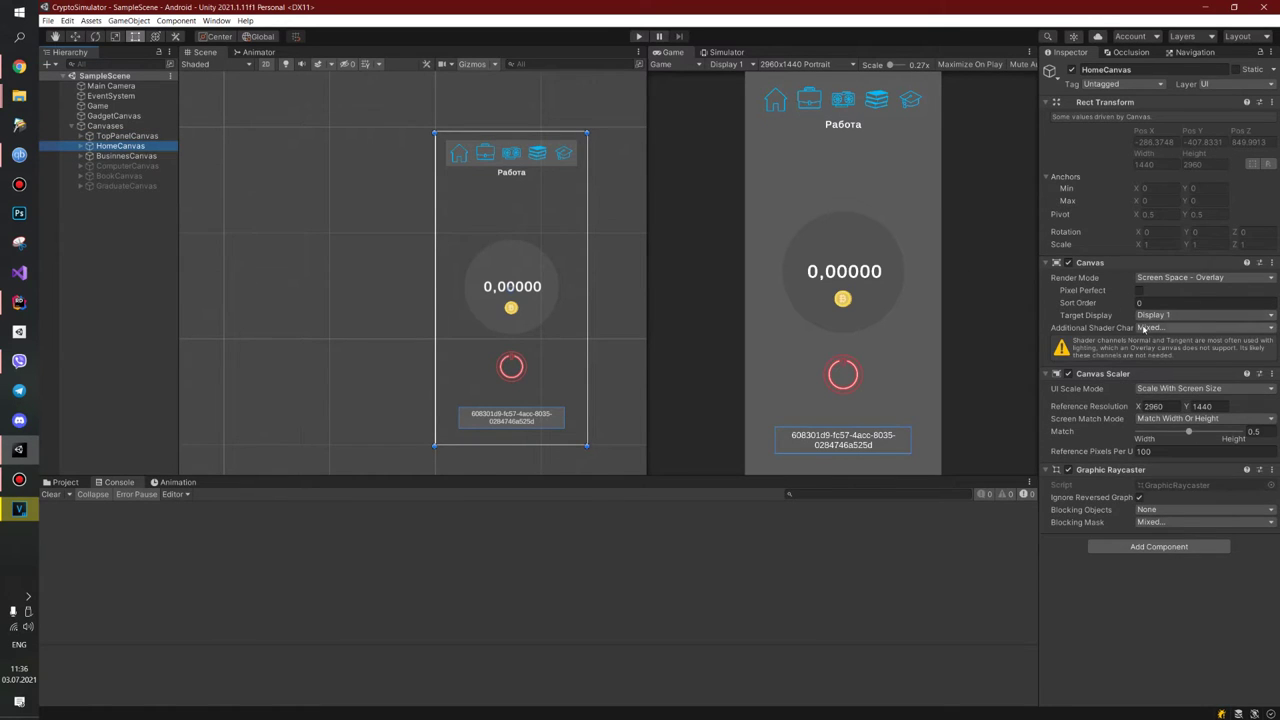
pyautogui.click(1150, 328)
pyautogui.click(136, 136)
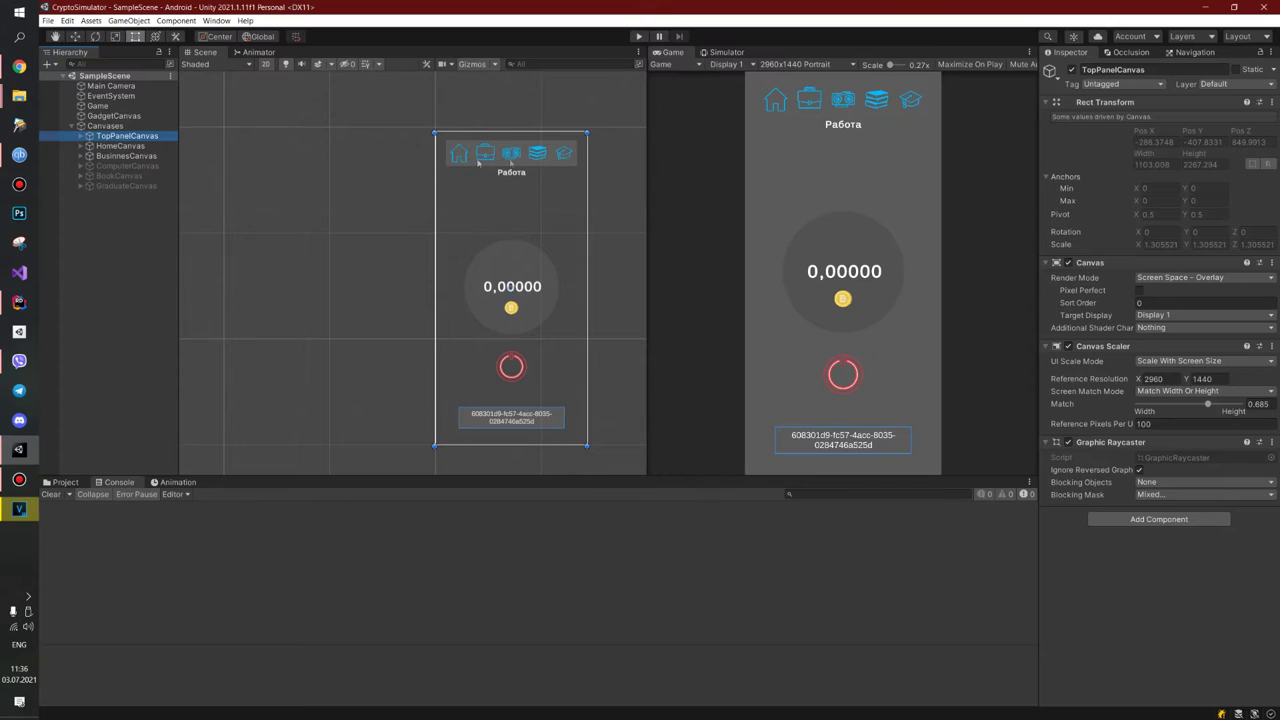
# Expand TopPanelCanvas, select TopPanel and confirm Content Size Fitter's Horizontal Fit stays Min Size.
pyautogui.click(84, 137)
pyautogui.click(122, 146)
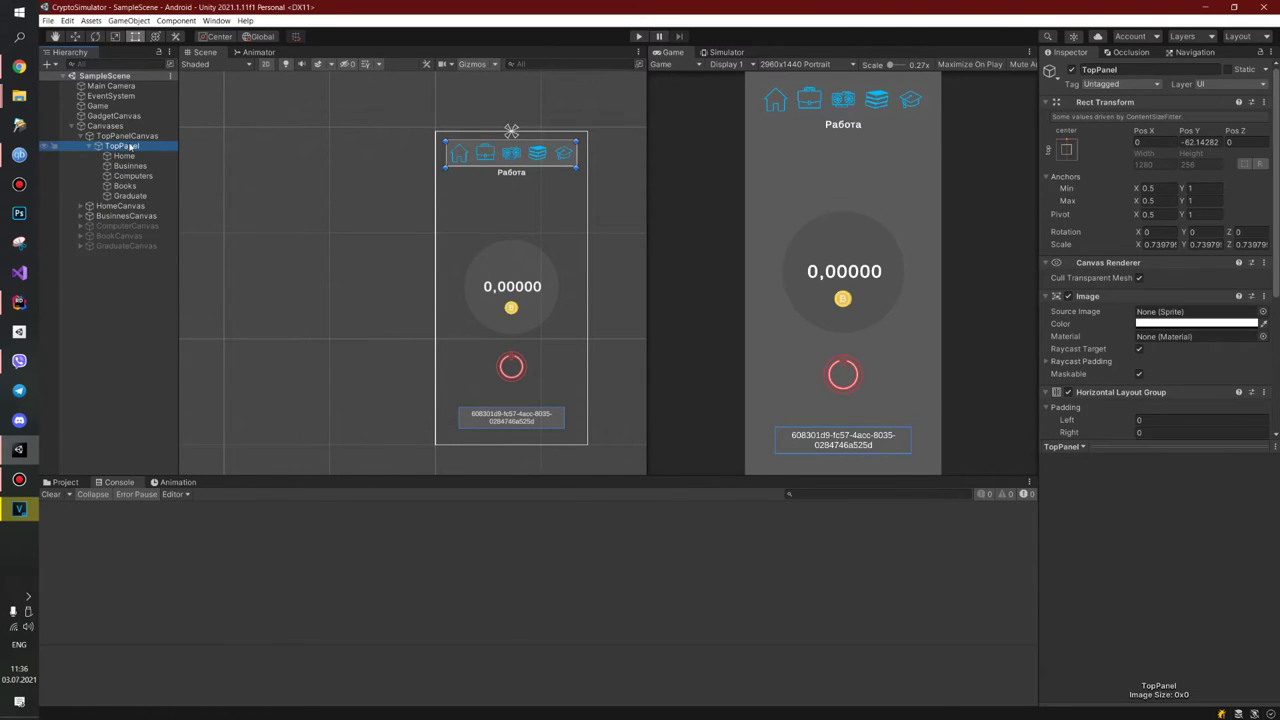
pyautogui.scroll(-4, 1170, 213)
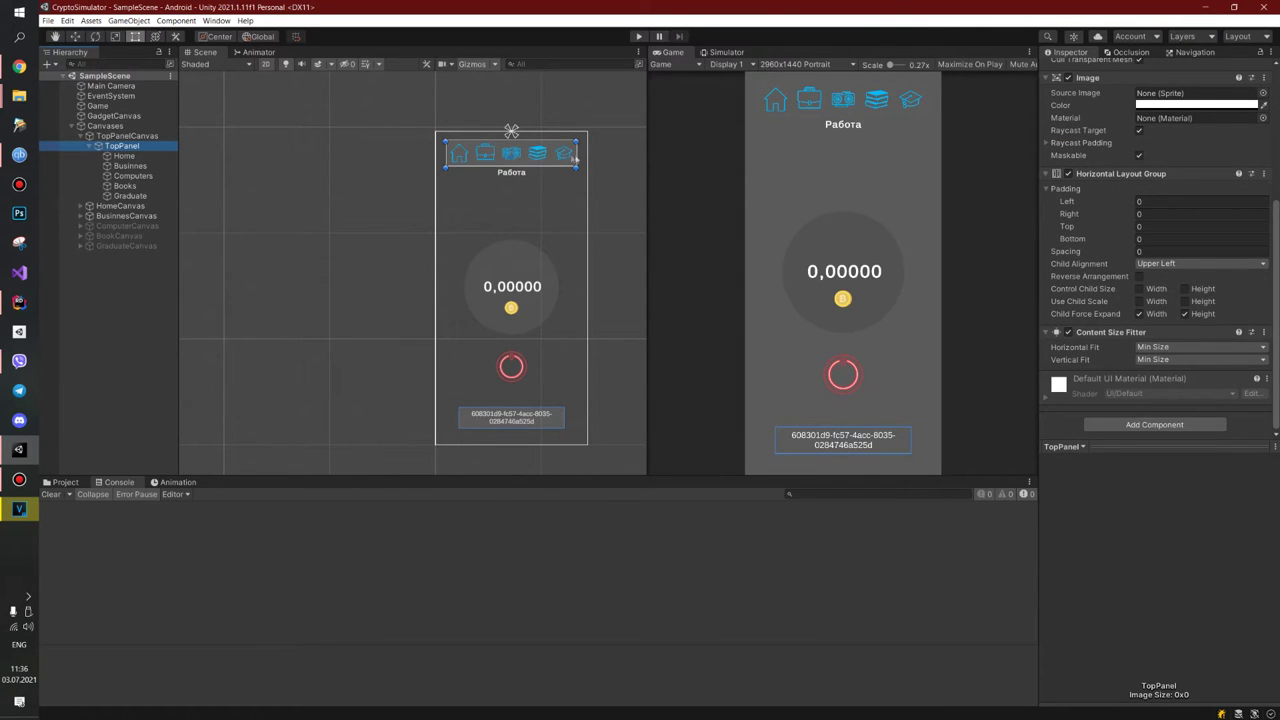
pyautogui.click(1161, 348)
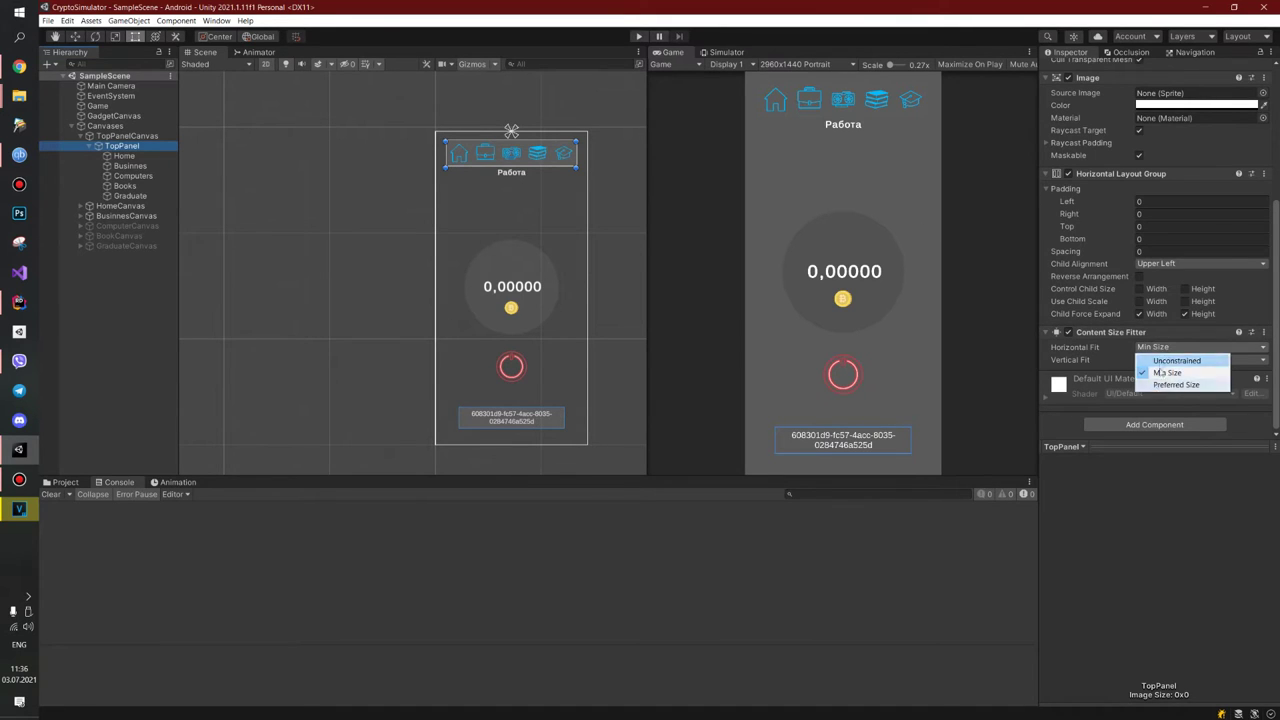
pyautogui.click(1151, 462)
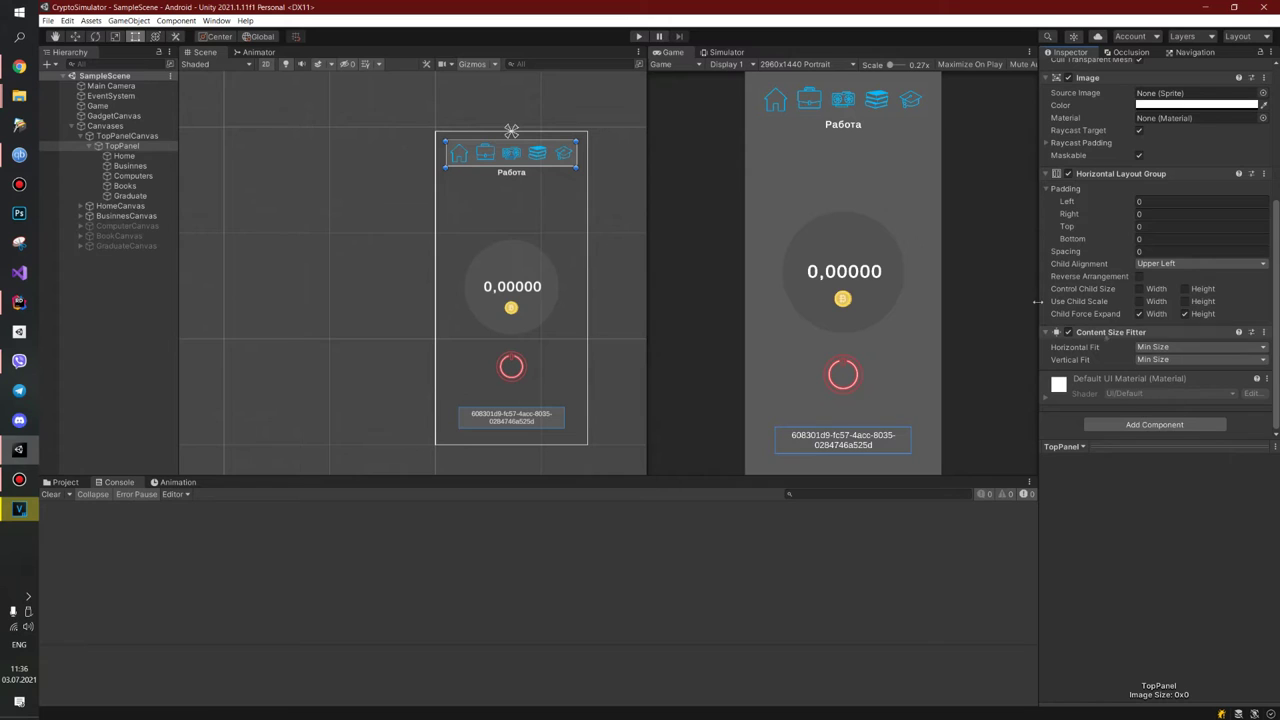
# Select the Home, Computers and Businnes icon buttons to view their On Click events.
pyautogui.click(124, 156)
pyautogui.click(133, 176)
pyautogui.click(148, 168)
pyautogui.click(124, 156)
pyautogui.scroll(3, 1087, 170)
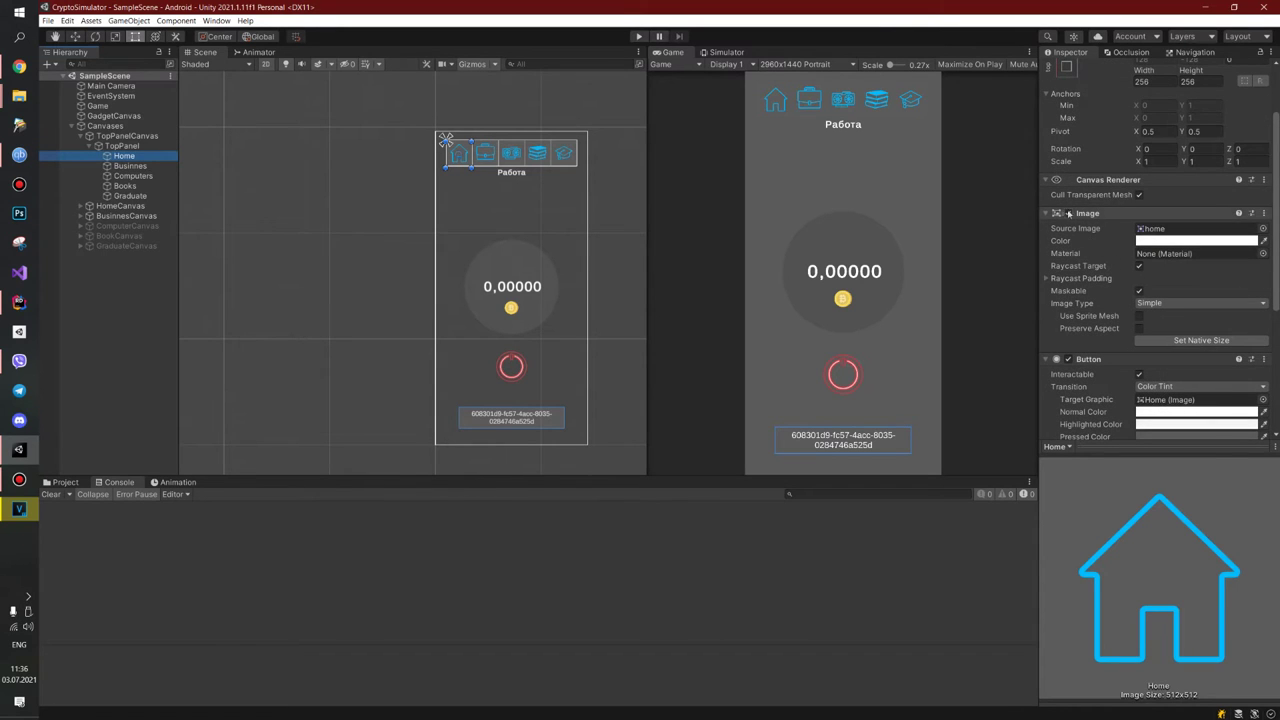
# Scroll the Home button's Inspector to its On Click call to Screens.ShowHomePanel and view Navigation options.
pyautogui.scroll(-5, 1085, 300)
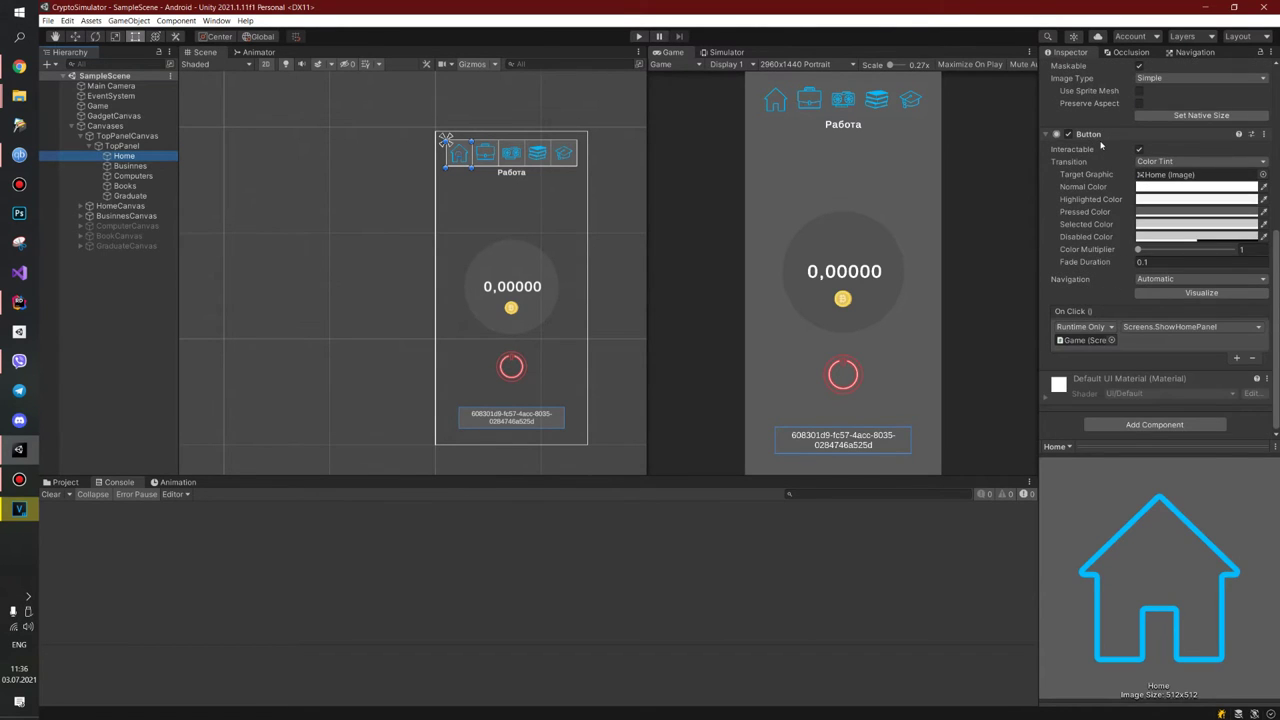
pyautogui.scroll(5, 1104, 180)
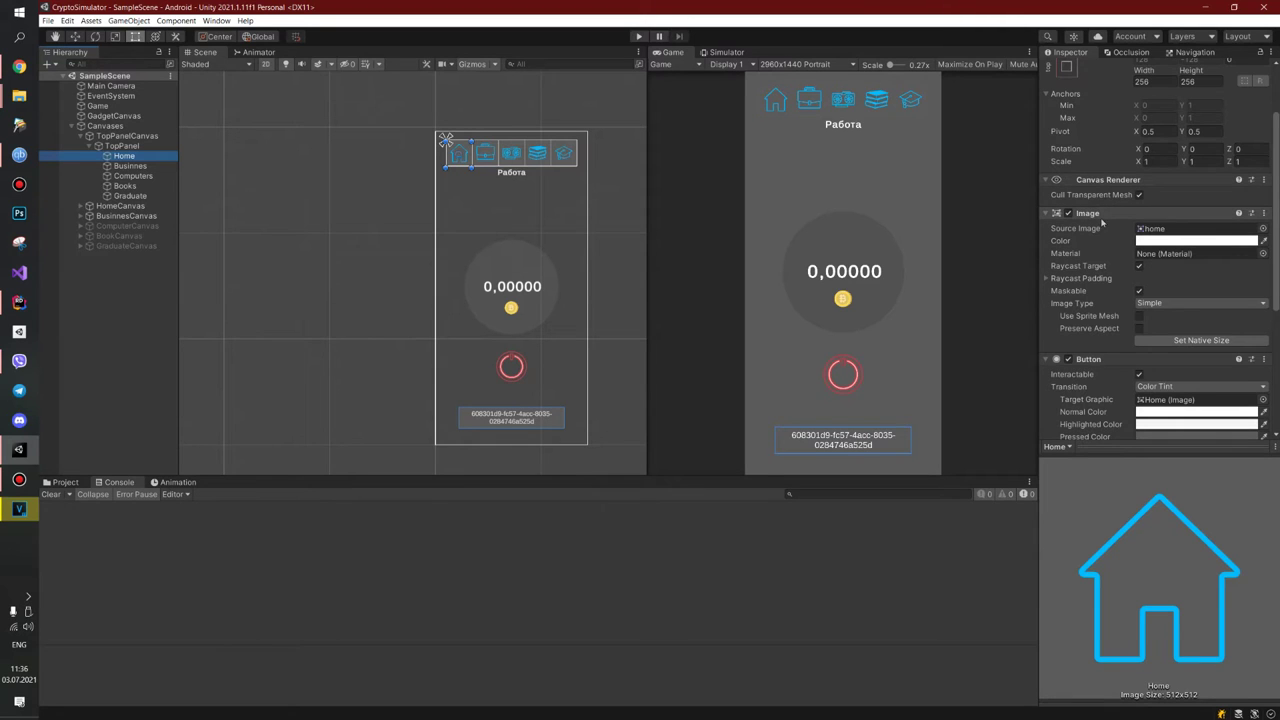
pyautogui.scroll(-5, 1113, 245)
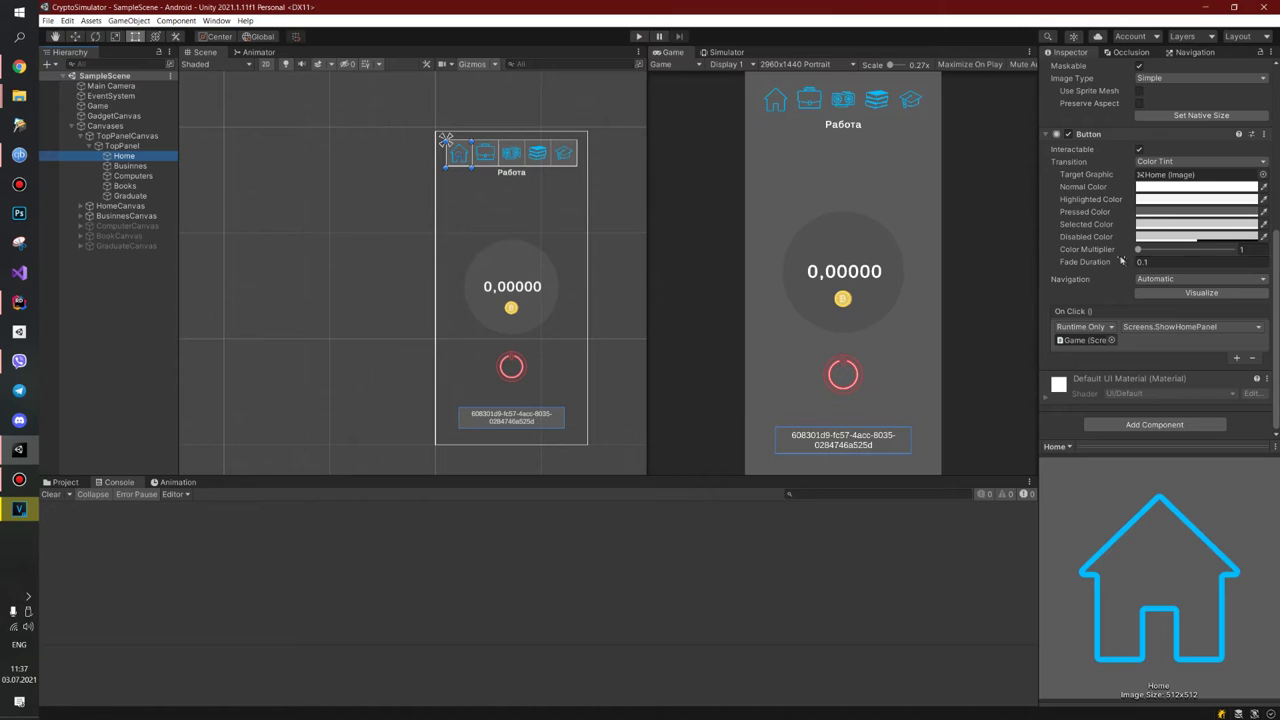
pyautogui.click(1155, 279)
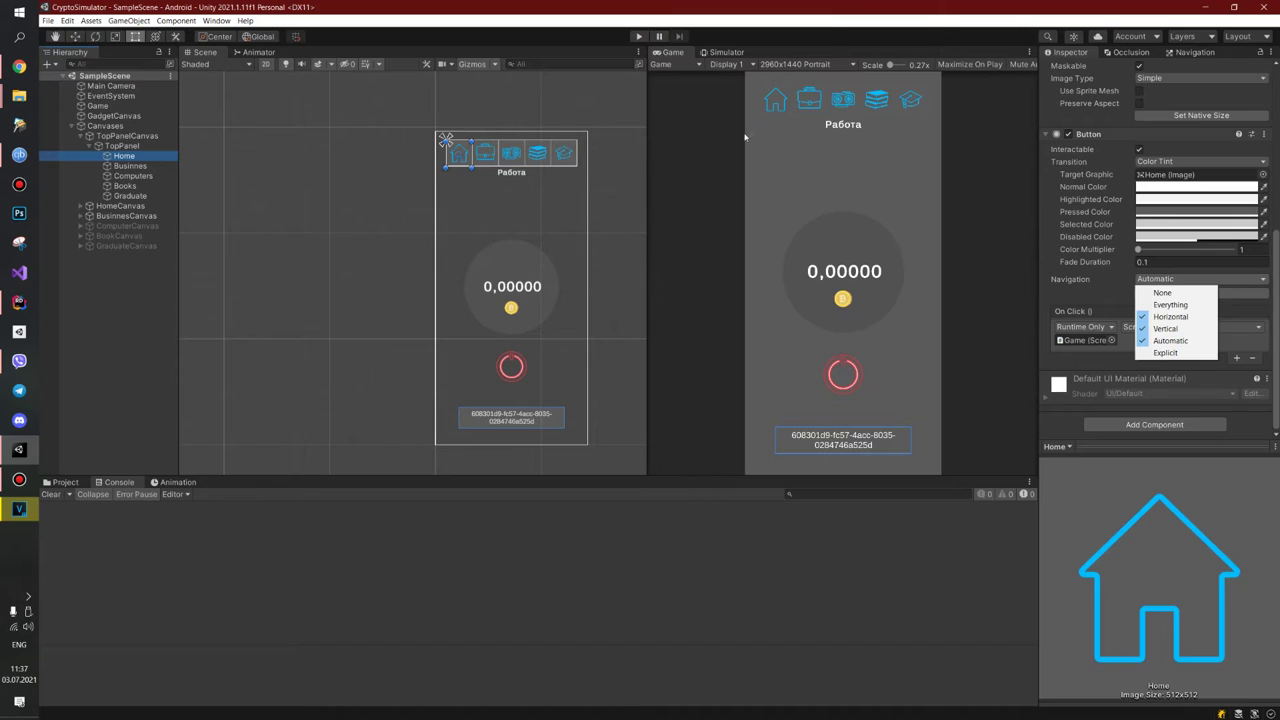
# Keep the Home button's navigation on Automatic and its transition on Color Tint.
pyautogui.click(1106, 288)
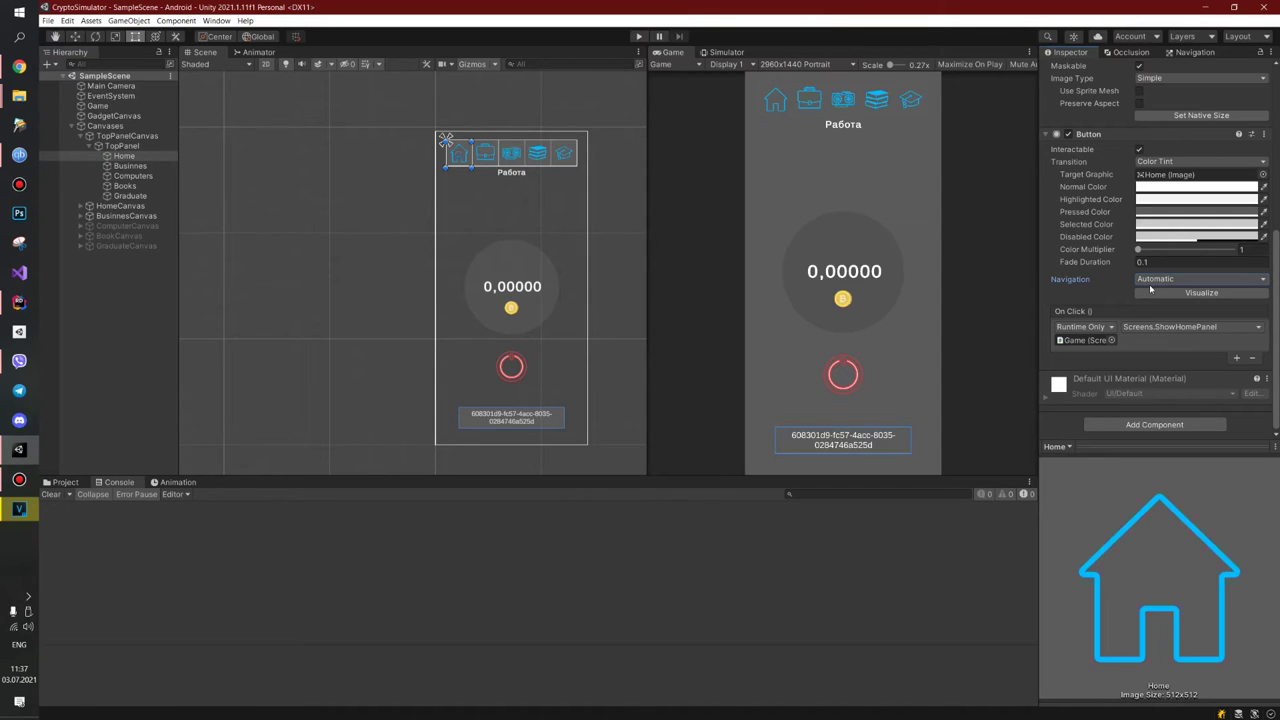
pyautogui.click(1176, 162)
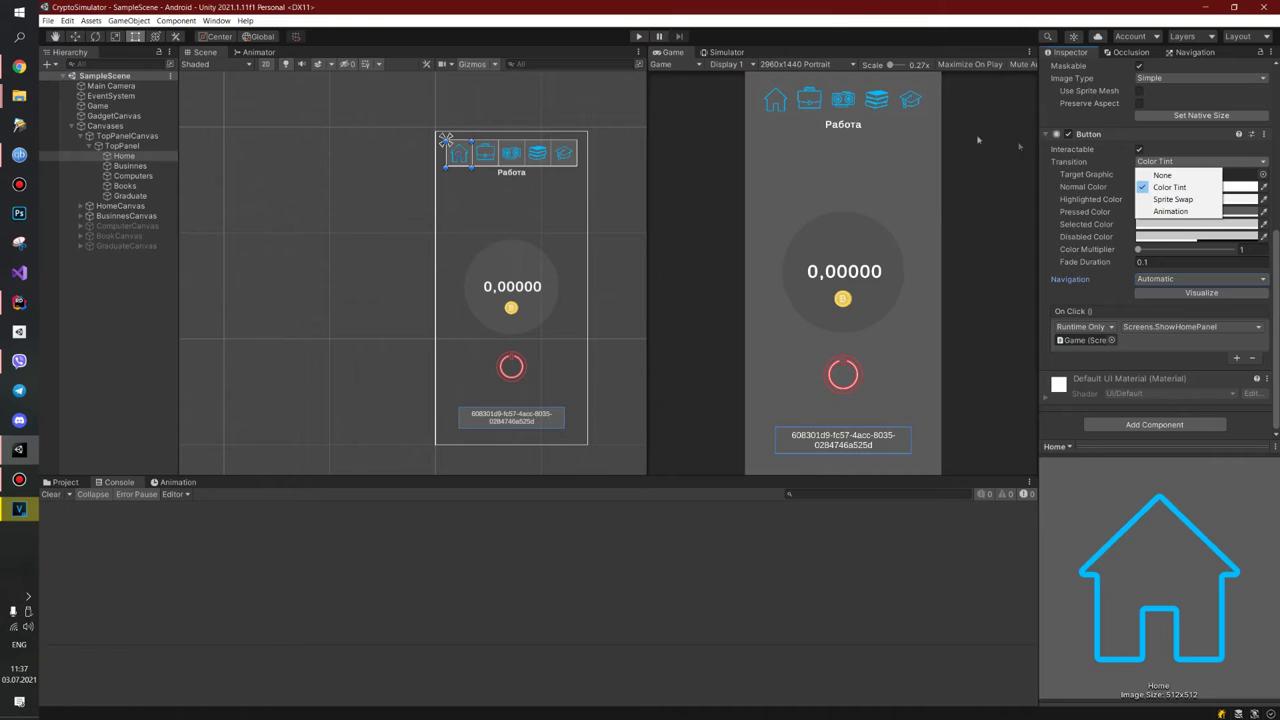
pyautogui.click(1097, 188)
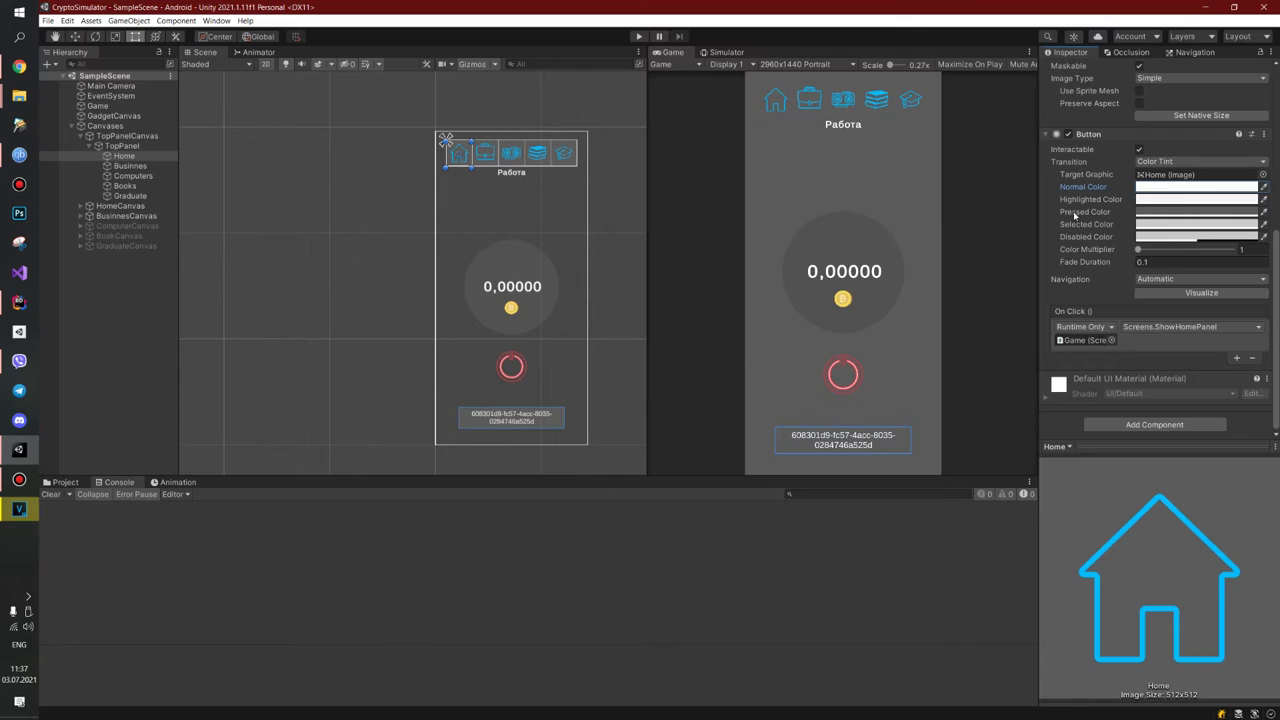
# Compare the Businnes icon's ShowBusinessPanel click action with Home's ShowHomePanel.
pyautogui.click(159, 166)
pyautogui.click(124, 156)
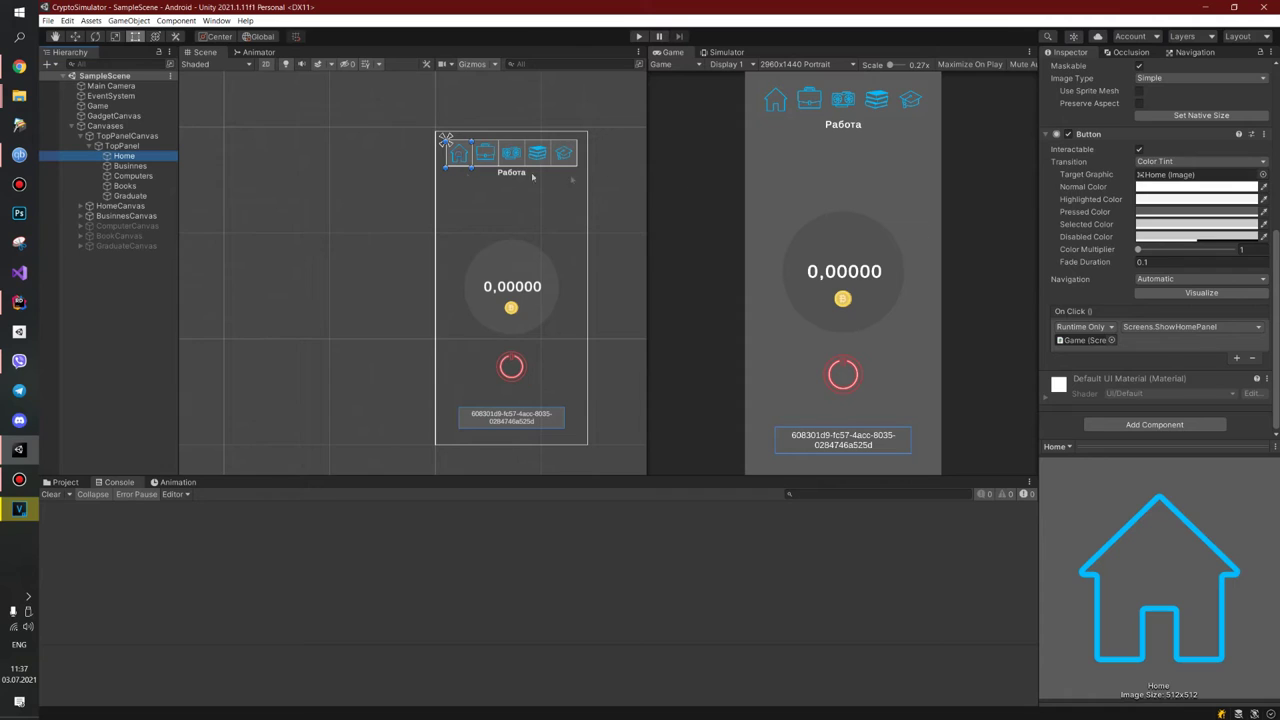
pyautogui.click(130, 166)
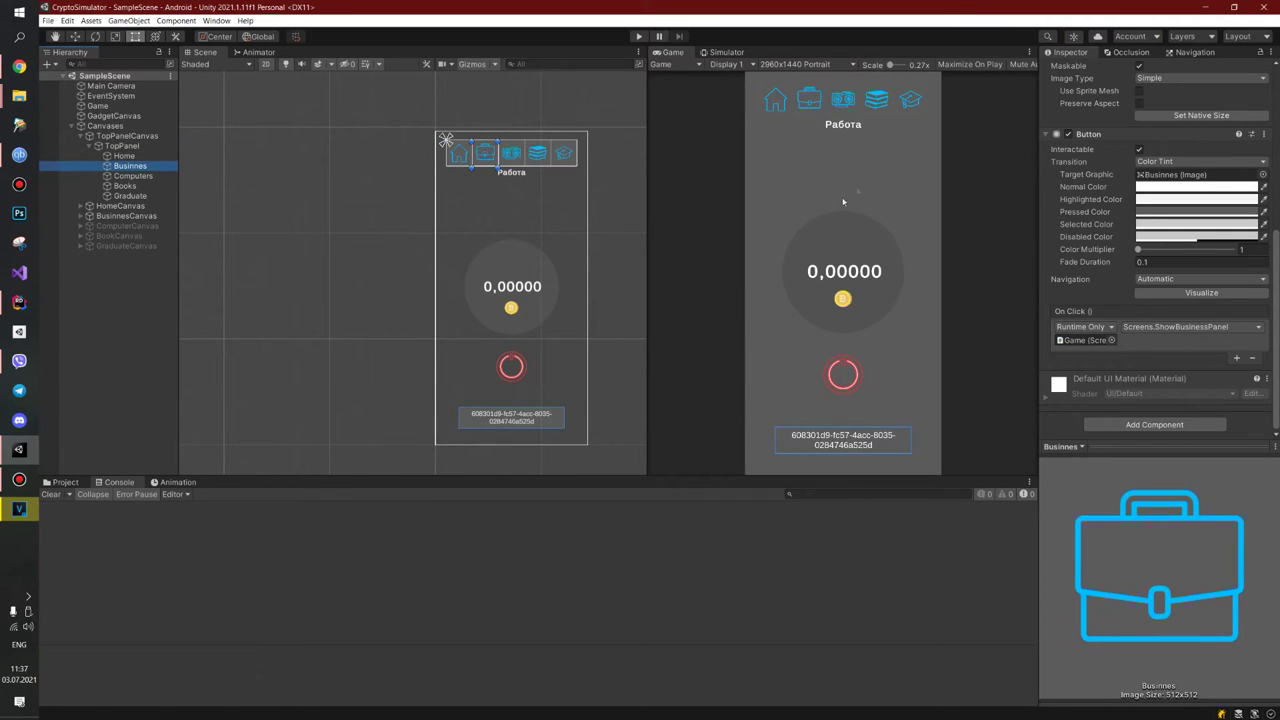
pyautogui.click(118, 157)
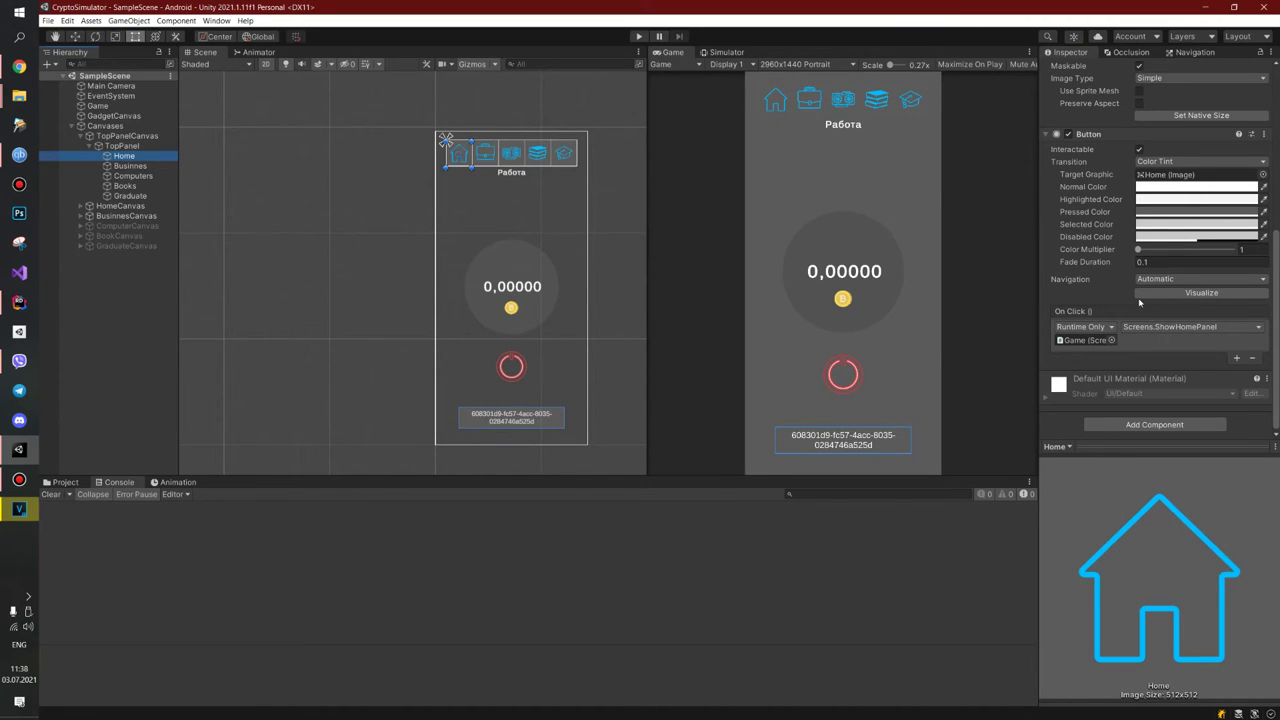
# Select the Game object to view its Screens references, then open Game.cs in the code editor.
pyautogui.moveTo(19, 272)
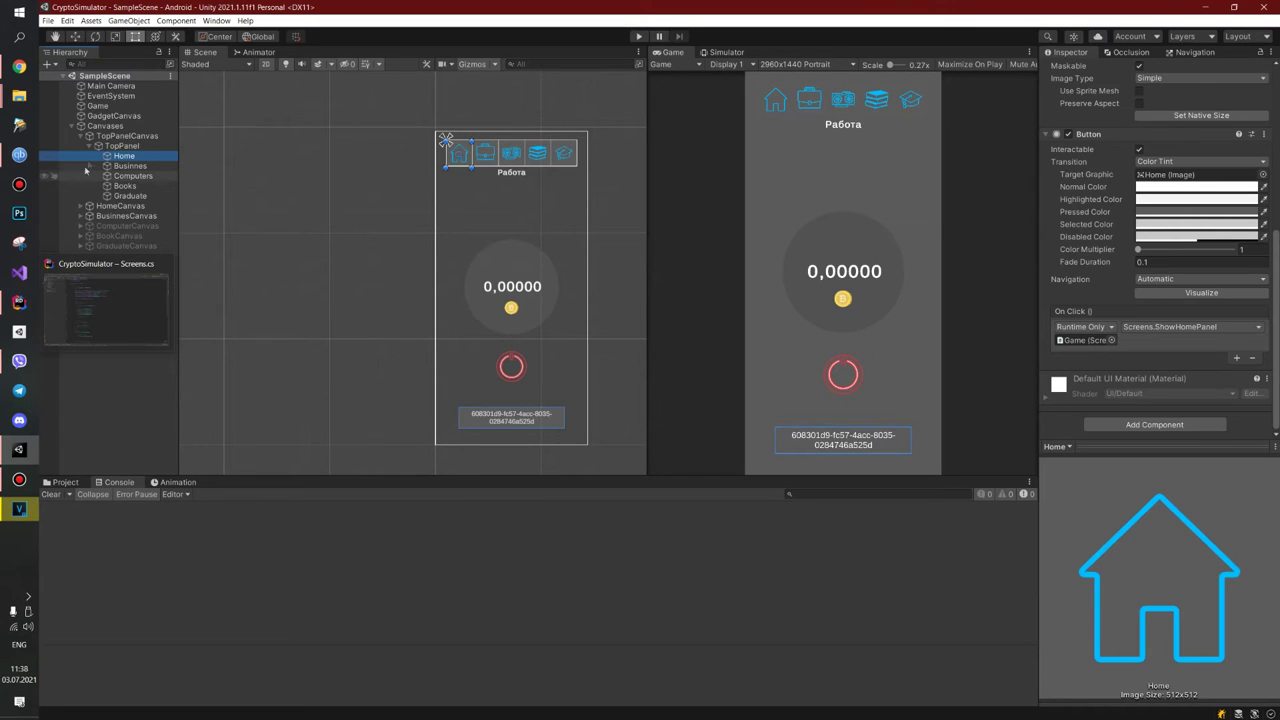
pyautogui.click(97, 106)
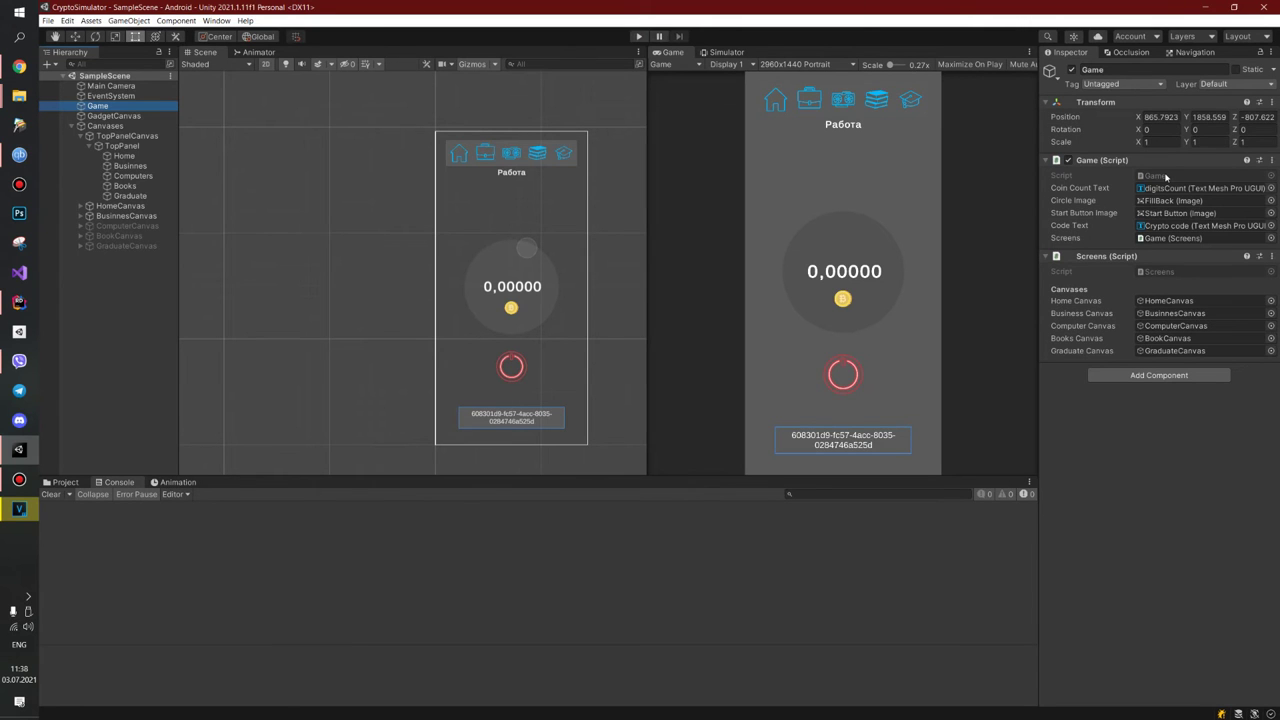
pyautogui.doubleClick(1160, 176)
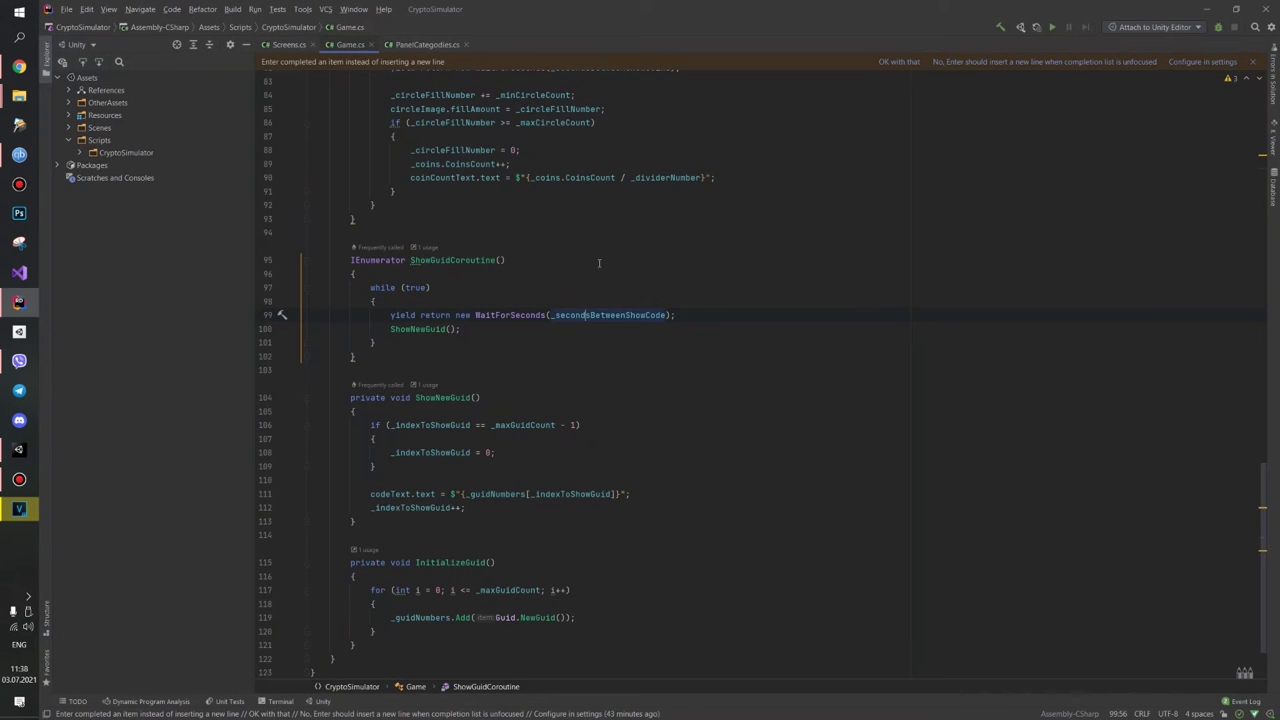
# Highlight the '[SerializeField] Screens _screens;' declaration at the top of Game.cs, briefly checking Unity.
pyautogui.scroll(5, 599, 263)
pyautogui.scroll(8, 600, 263)
pyautogui.scroll(8, 601, 264)
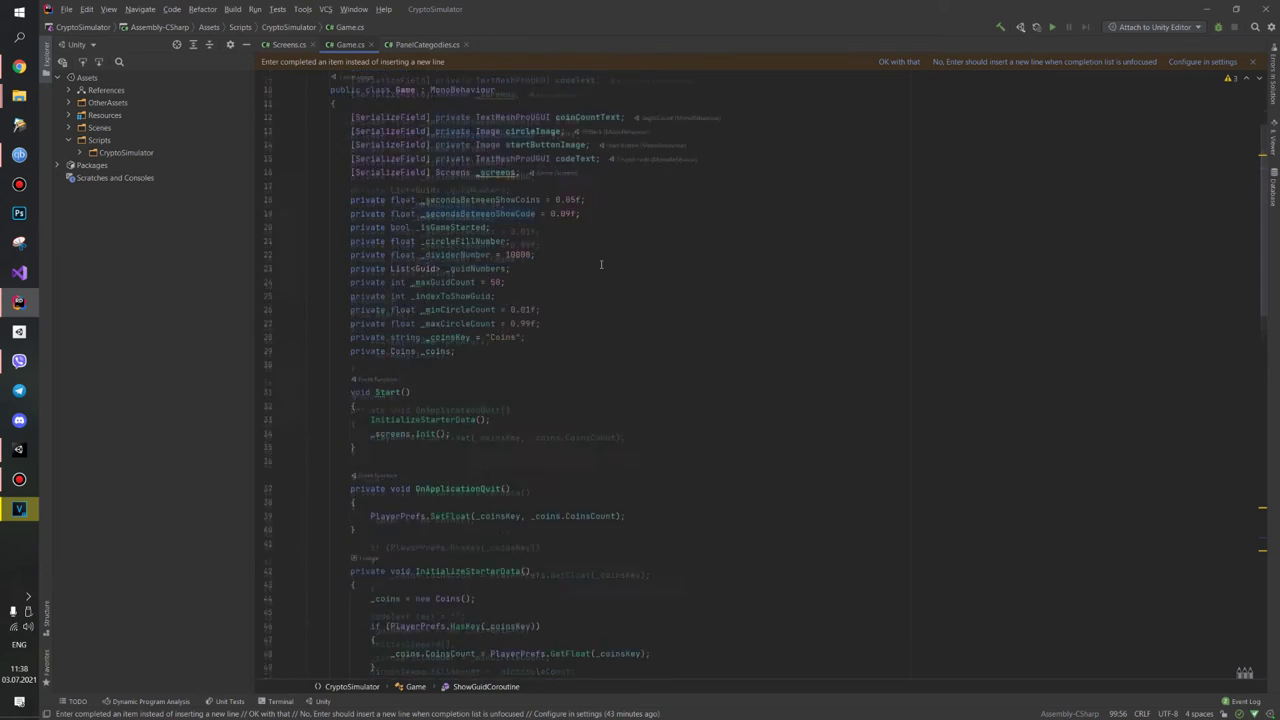
pyautogui.scroll(5, 601, 264)
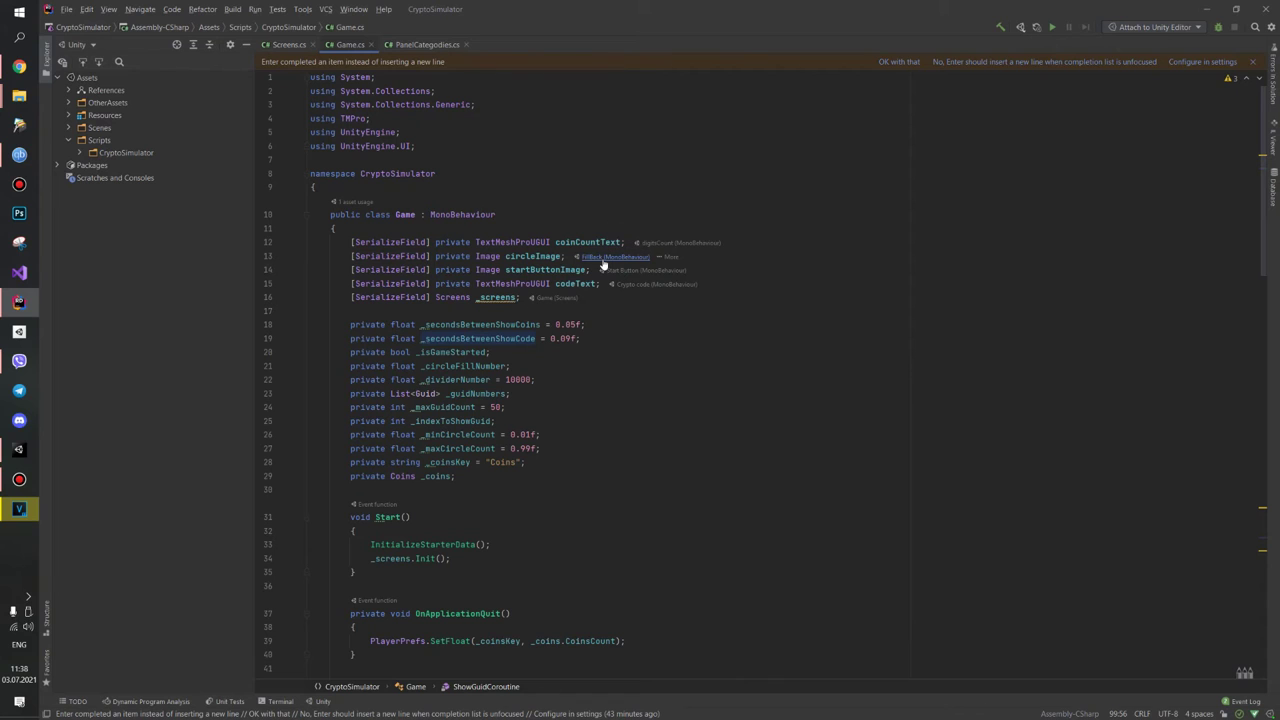
pyautogui.moveTo(599, 285)
pyautogui.scroll(-5, 600, 280)
pyautogui.scroll(2, 600, 280)
pyautogui.moveTo(350, 173); pyautogui.dragTo(551, 172)
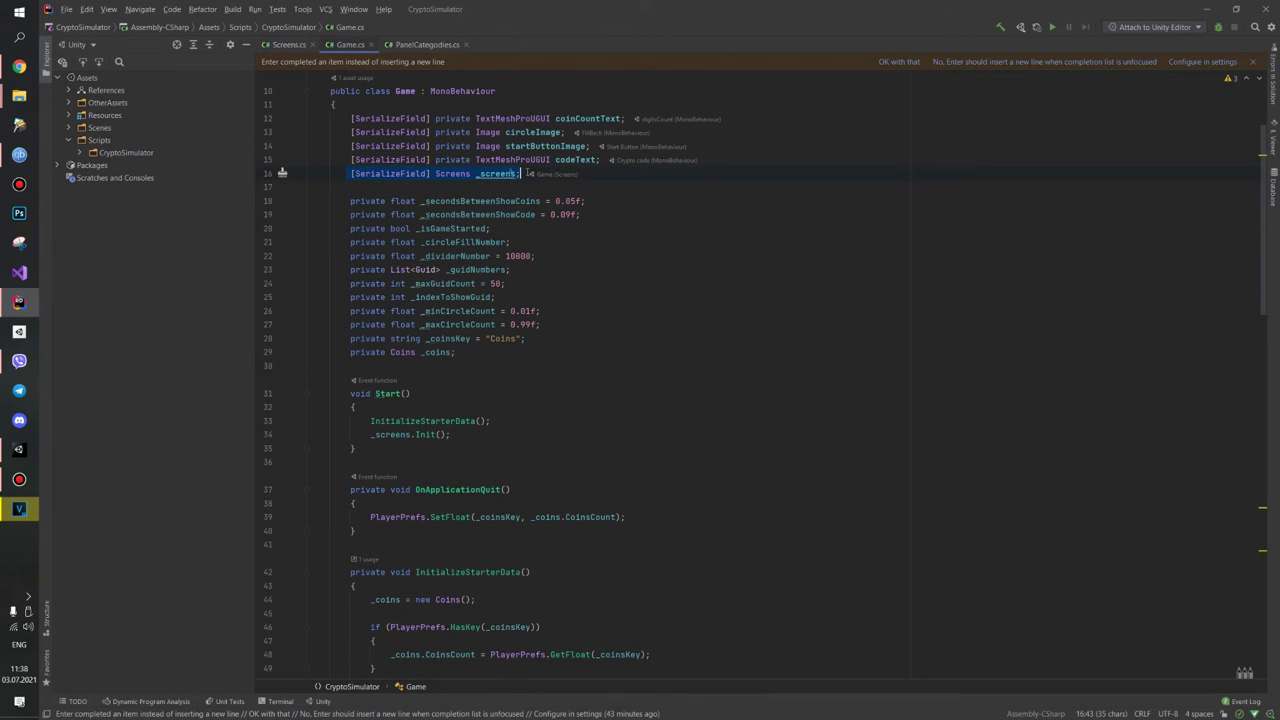
pyautogui.click(19, 449)
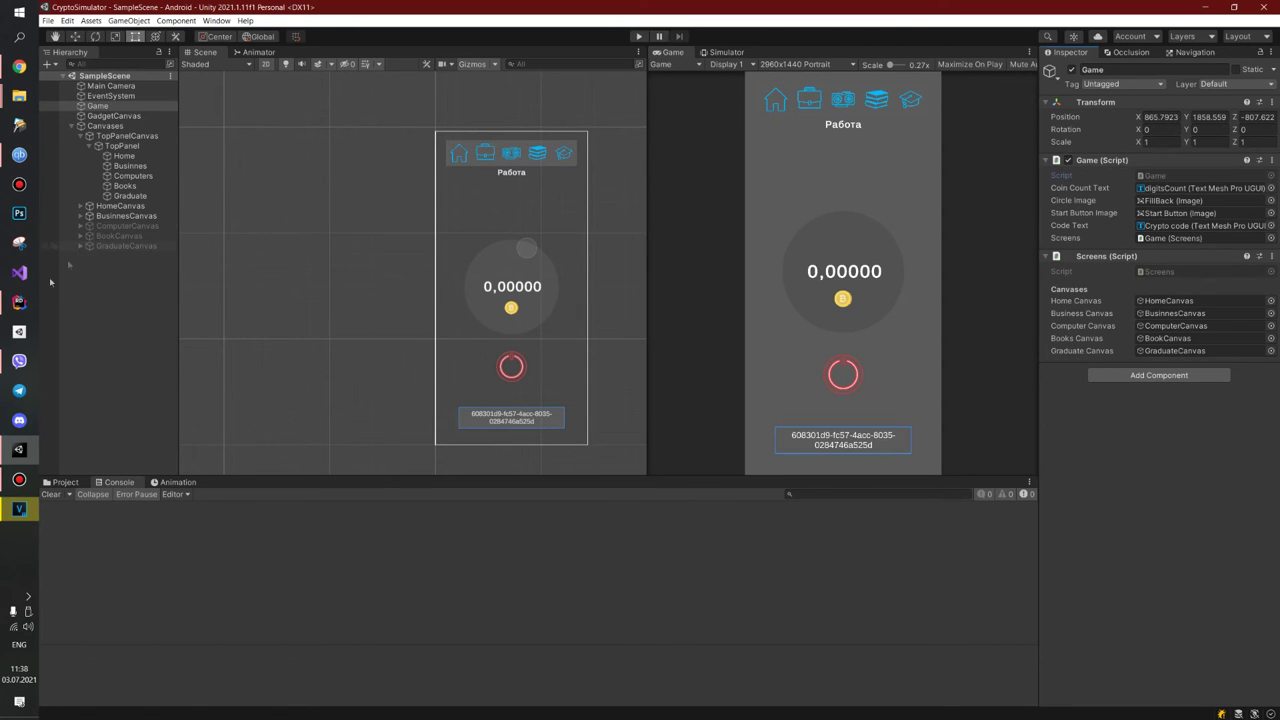
pyautogui.click(19, 301)
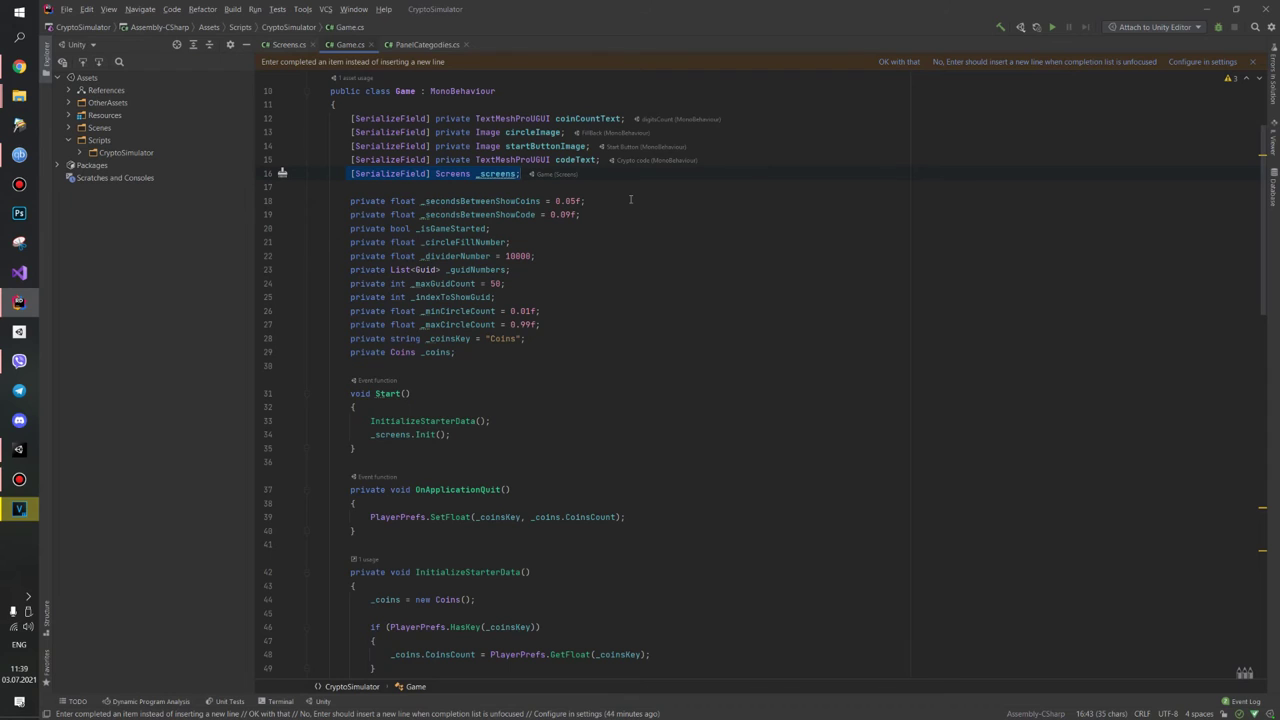
# Review Screens.cs's Init method, which builds the canvas list and calls ShowHomePanel.
pyautogui.click(395, 46)
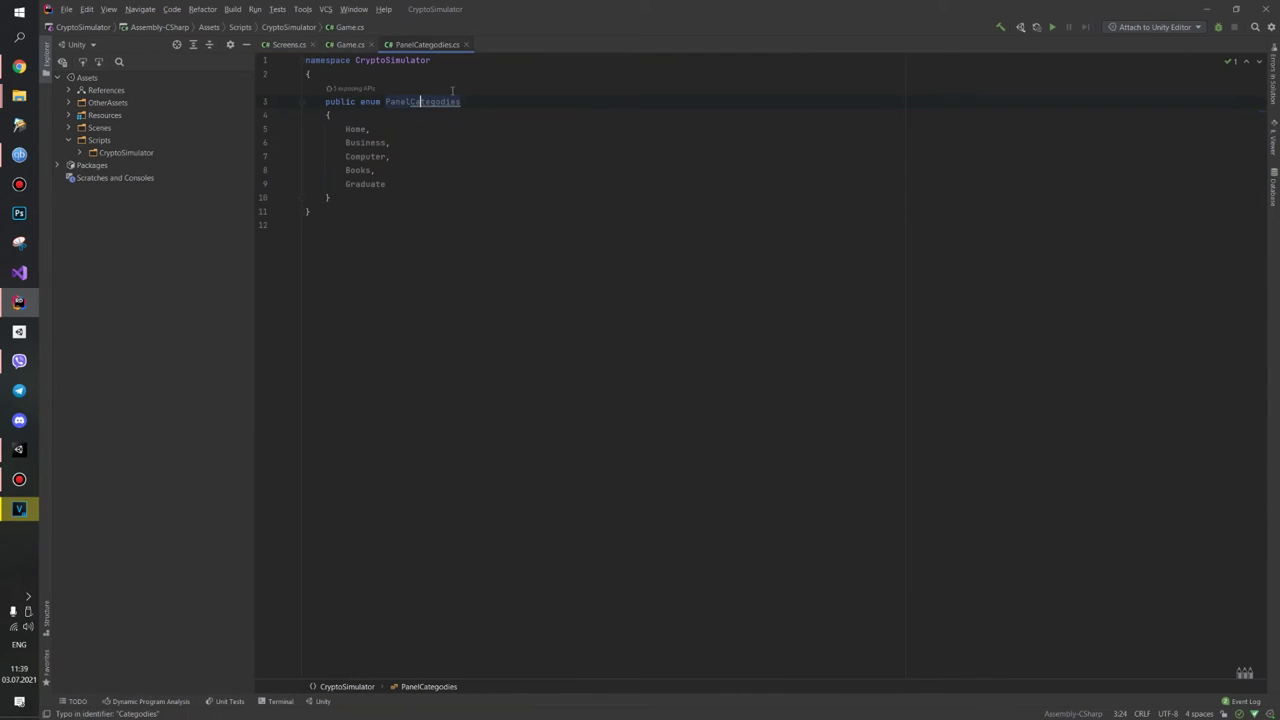
pyautogui.click(288, 45)
pyautogui.moveTo(344, 292); pyautogui.dragTo(393, 449)
pyautogui.click(616, 434)
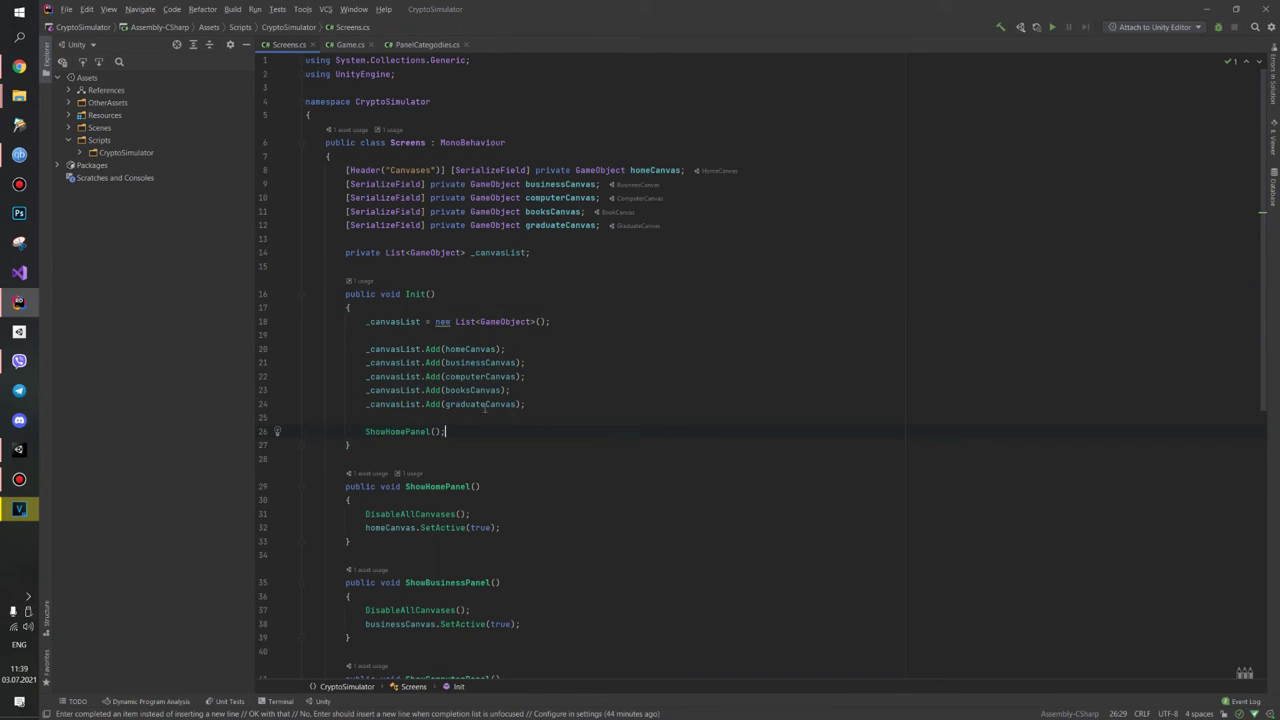
pyautogui.moveTo(330, 321); pyautogui.dragTo(561, 431)
pyautogui.moveTo(405, 293); pyautogui.dragTo(440, 293)
# In Game.cs, trace the _screens field to its _screens.Init() call in Start.
pyautogui.click(343, 44)
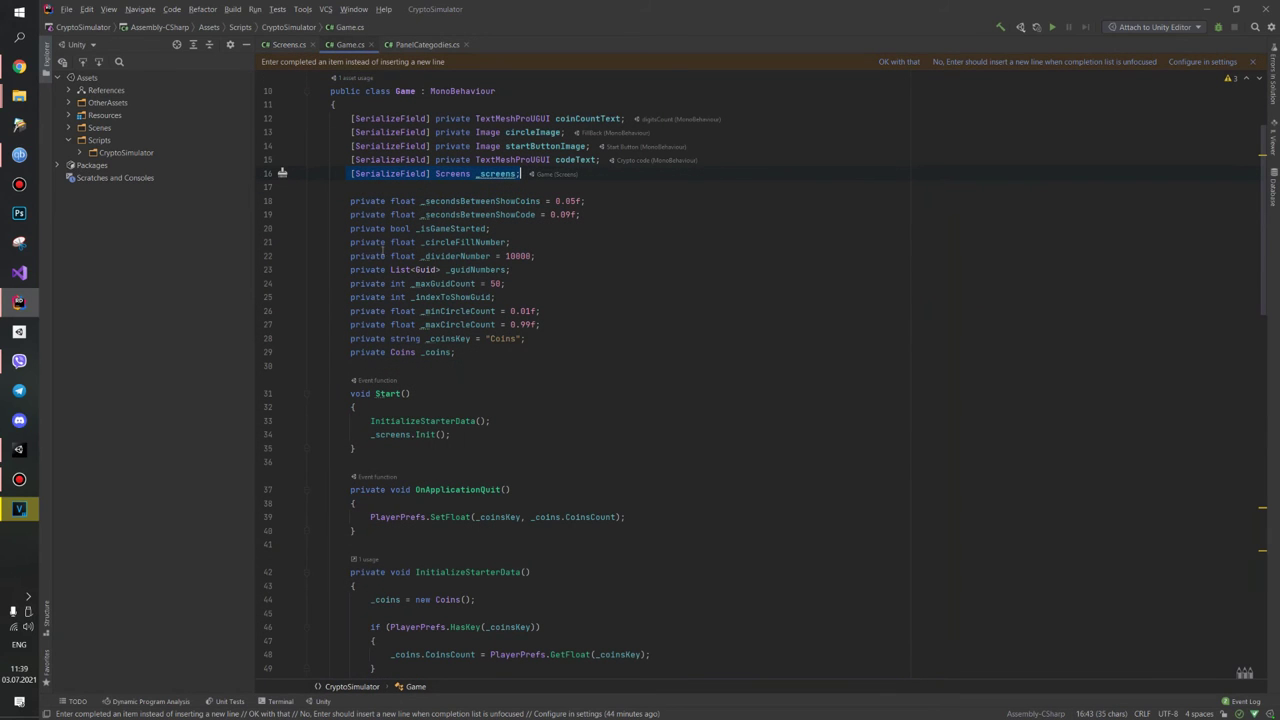
pyautogui.scroll(-2, 463, 269)
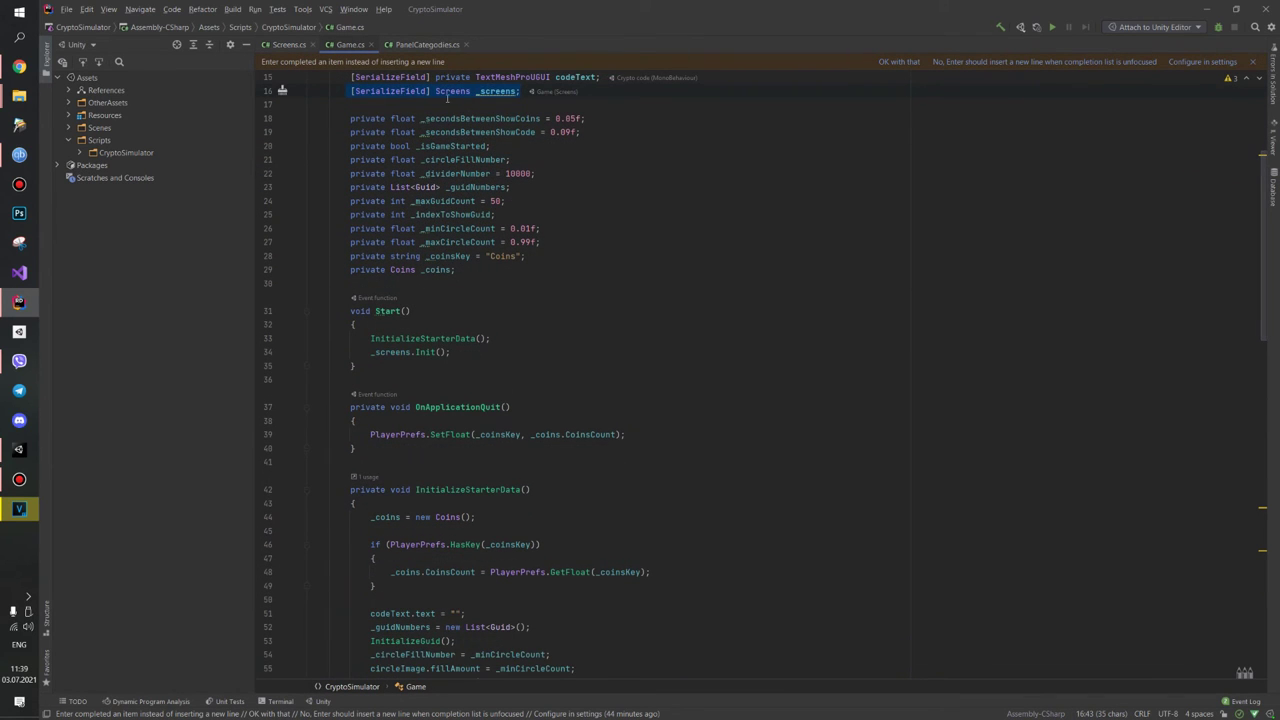
pyautogui.click(497, 91)
pyautogui.click(380, 352)
pyautogui.click(440, 354)
pyautogui.moveTo(352, 311); pyautogui.dragTo(380, 368)
pyautogui.click(380, 368)
# Declare Start as private in Game.cs, then bring up Screens.cs.
pyautogui.click(351, 311)
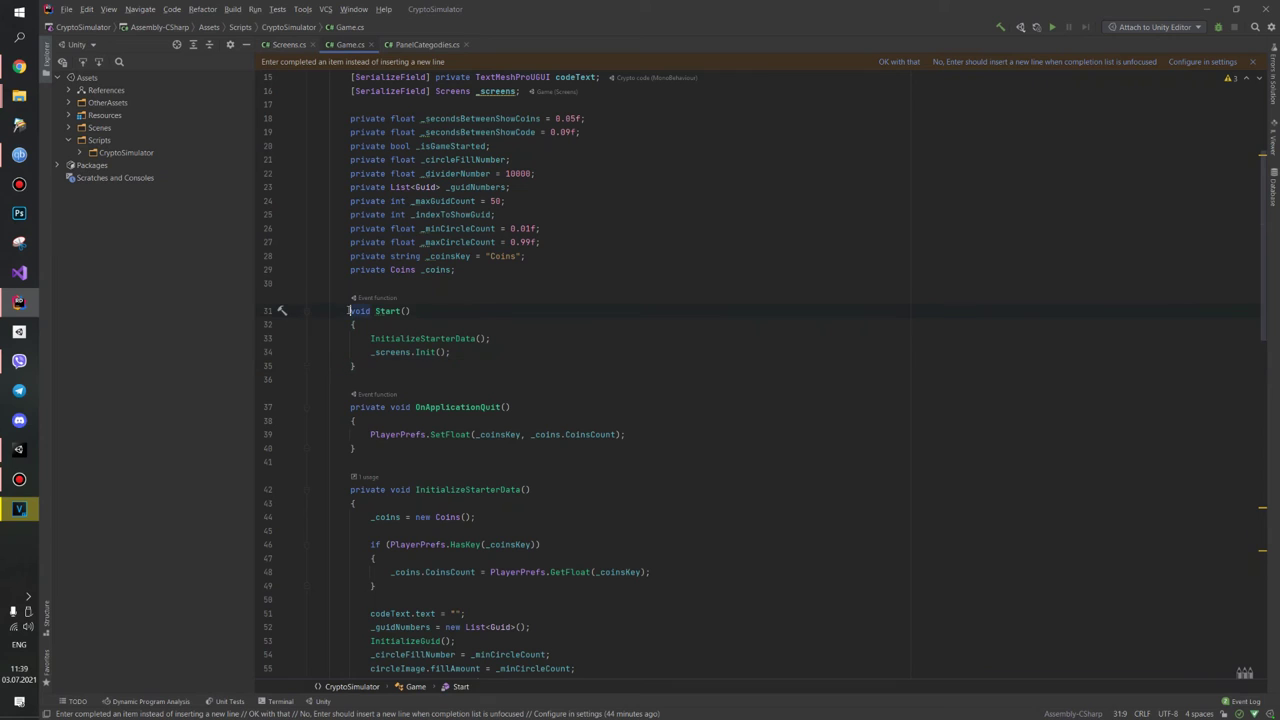
pyautogui.write('pri')
pyautogui.press('Return')
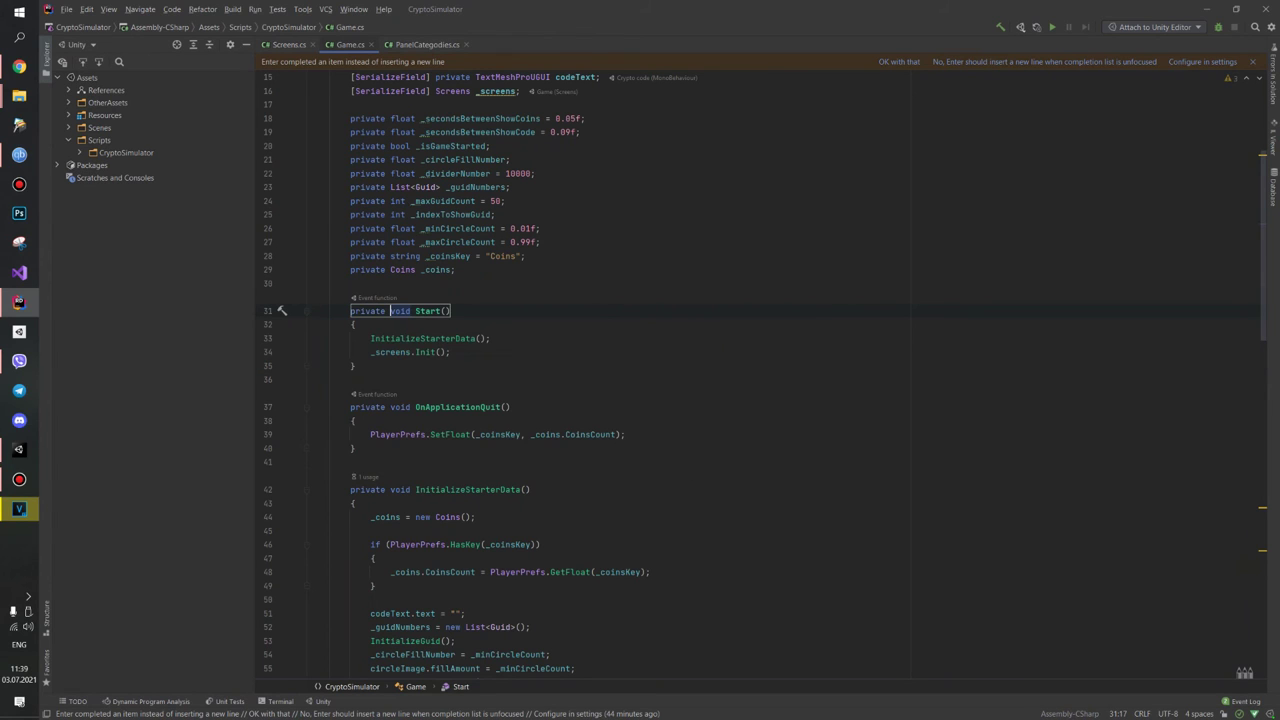
pyautogui.click(640, 391)
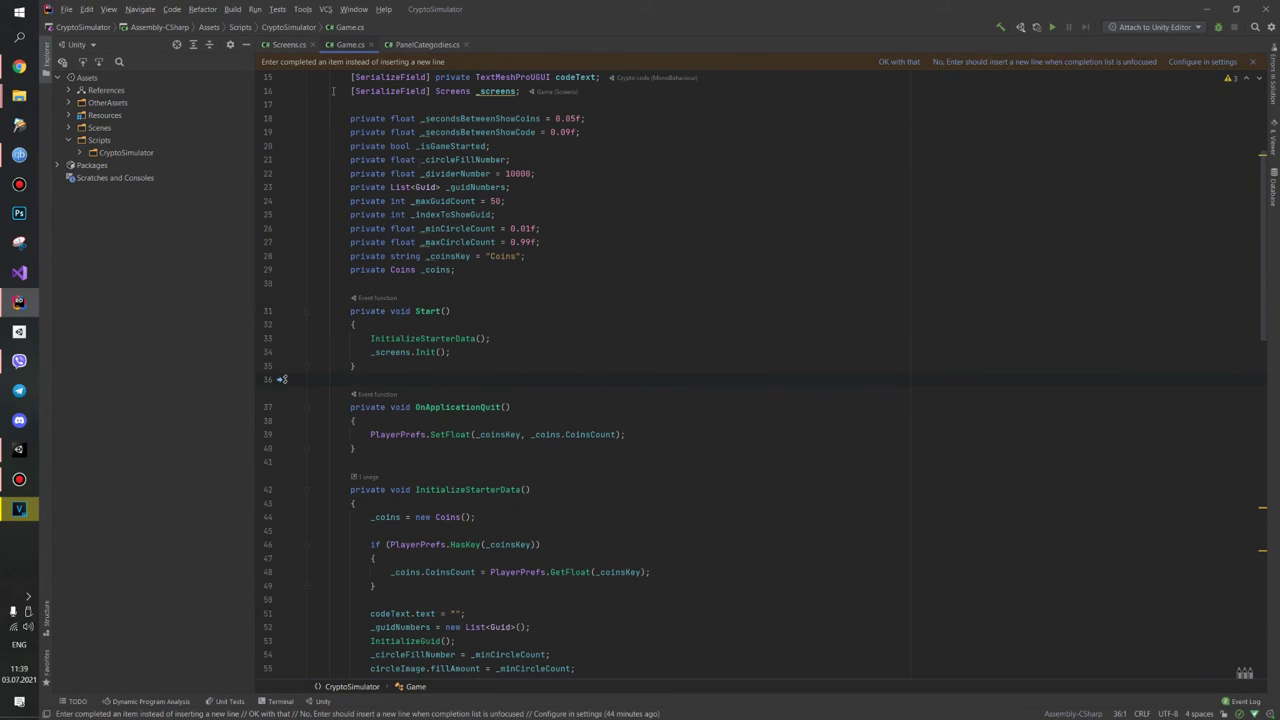
pyautogui.click(285, 44)
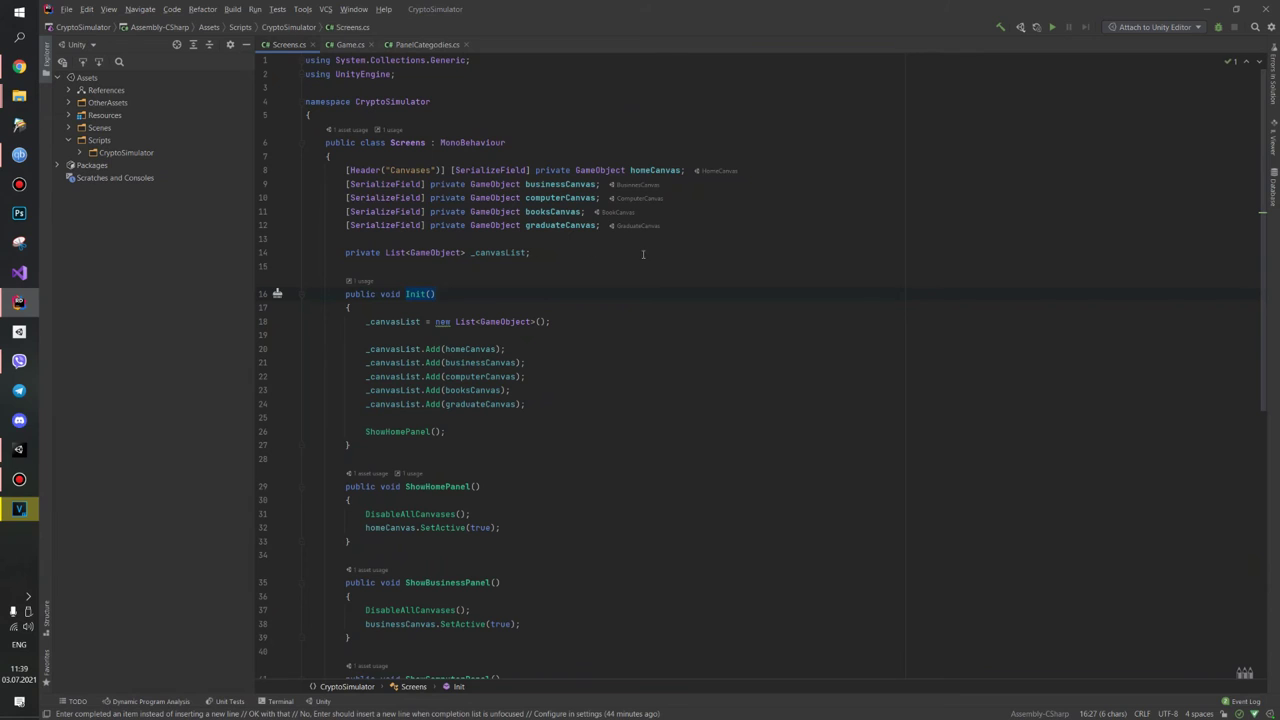
pyautogui.moveTo(332, 170); pyautogui.dragTo(684, 231)
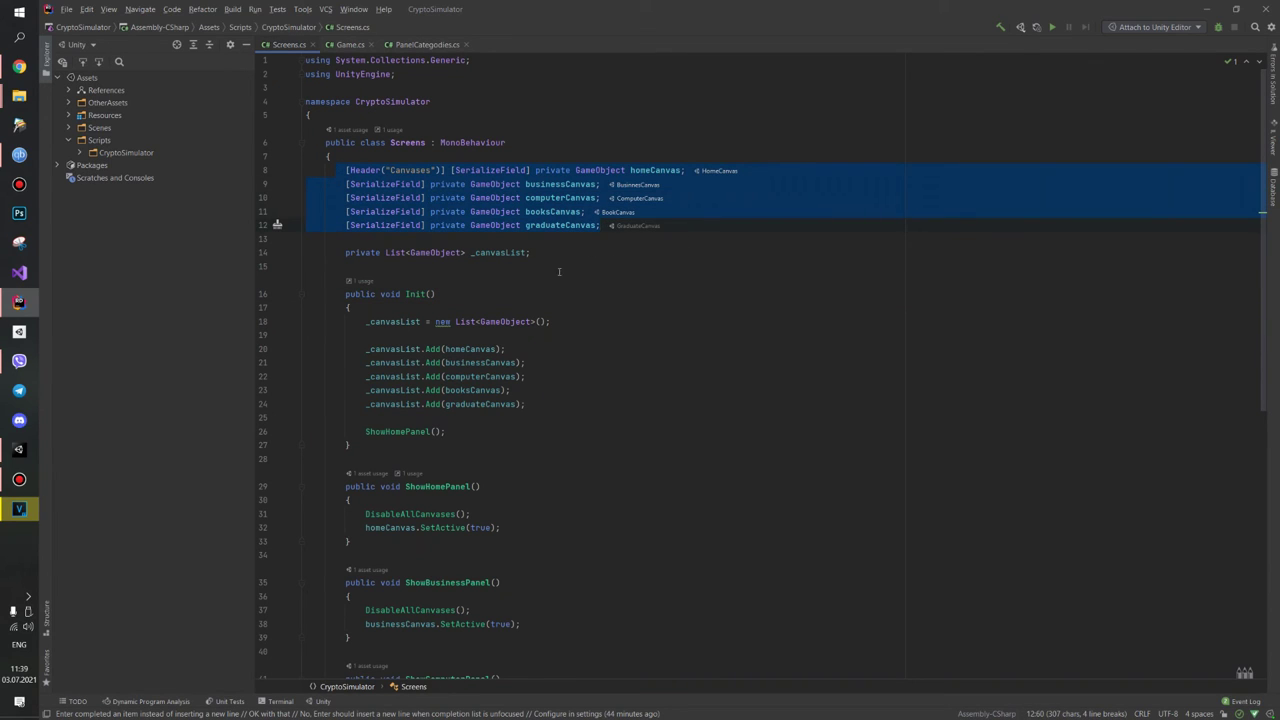
pyautogui.moveTo(345, 252); pyautogui.dragTo(551, 247)
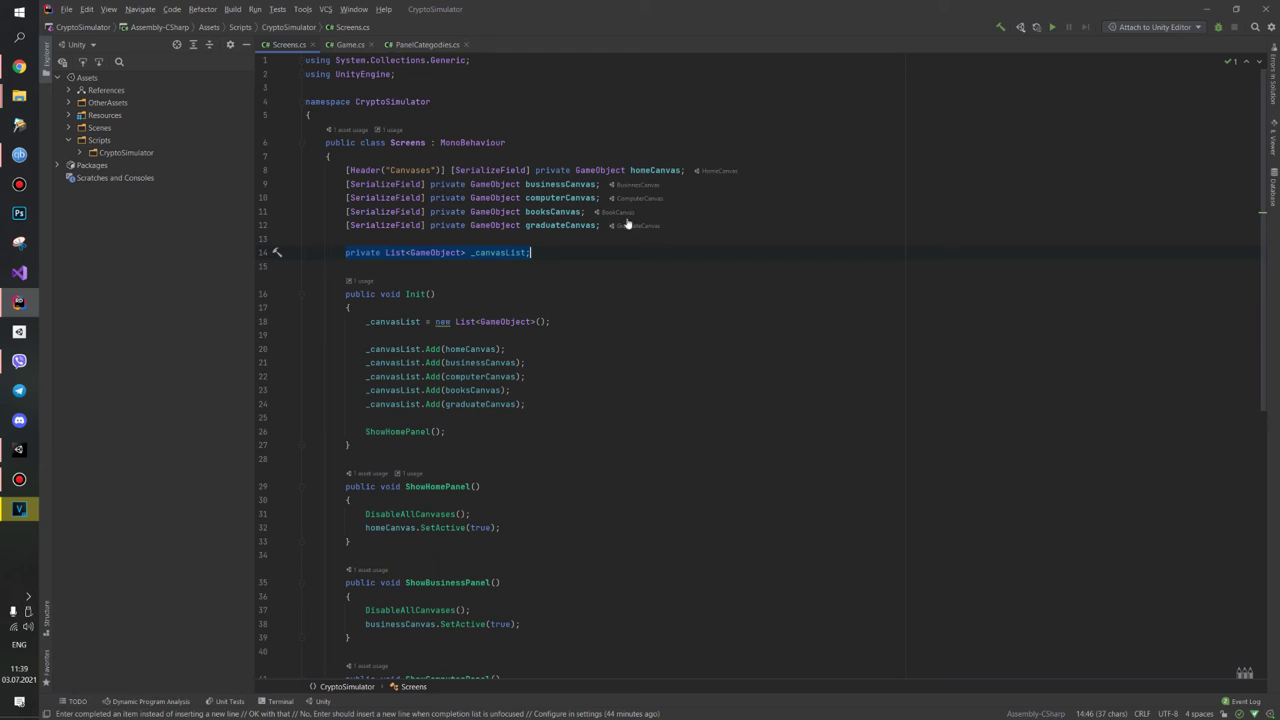
pyautogui.click(637, 170)
pyautogui.click(568, 184)
pyautogui.click(554, 211)
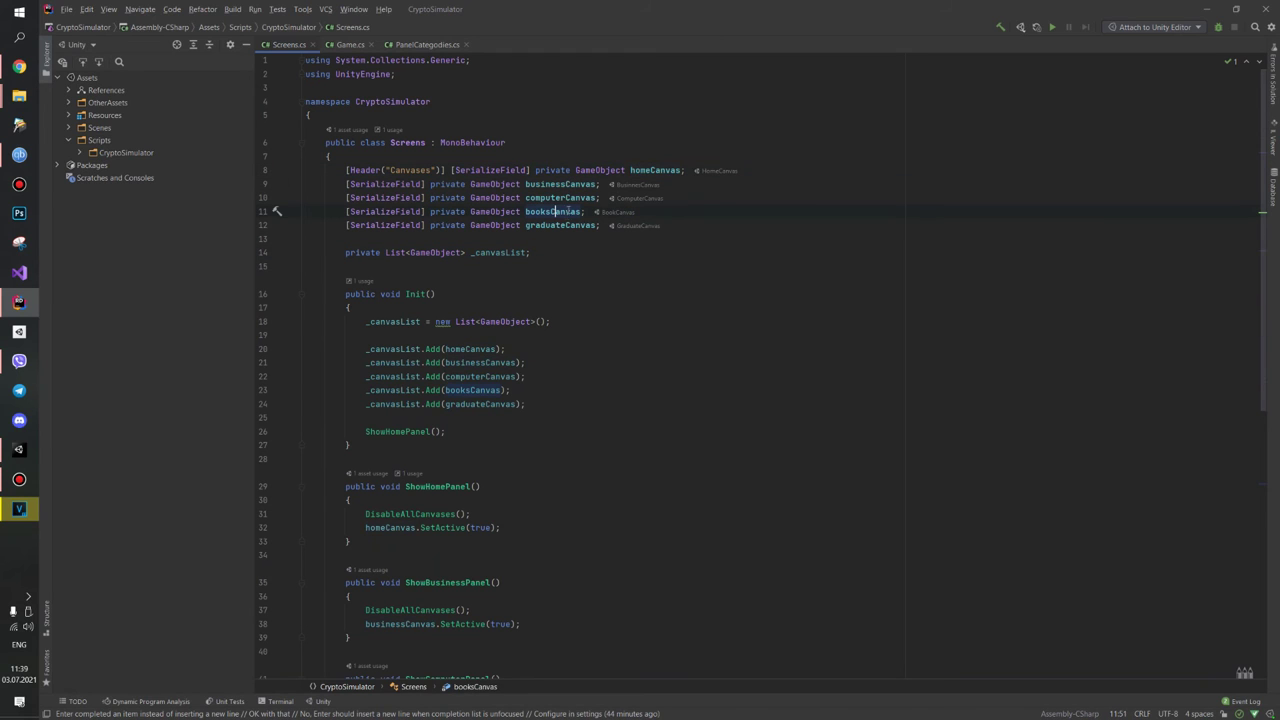
pyautogui.scroll(-2, 386, 233)
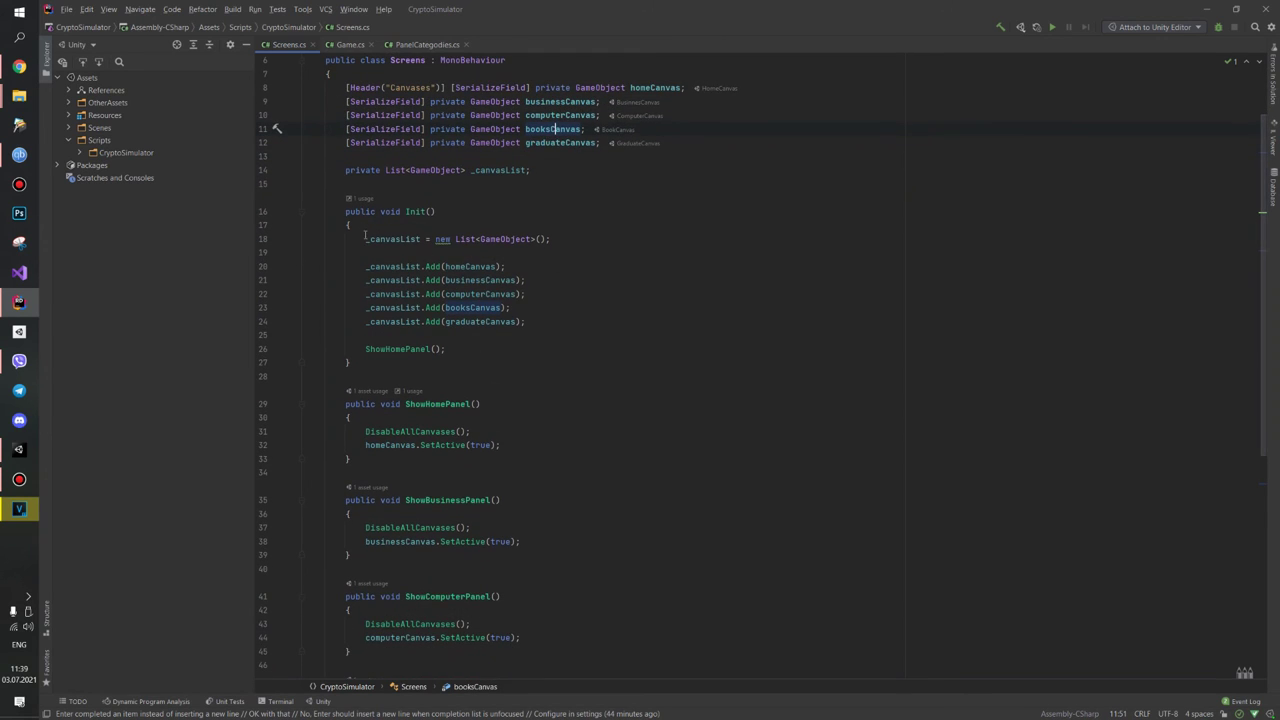
pyautogui.tripleClick(576, 238)
pyautogui.press('Escape')
pyautogui.click(364, 238)
pyautogui.write('//')
pyautogui.moveTo(345, 170); pyautogui.dragTo(531, 171)
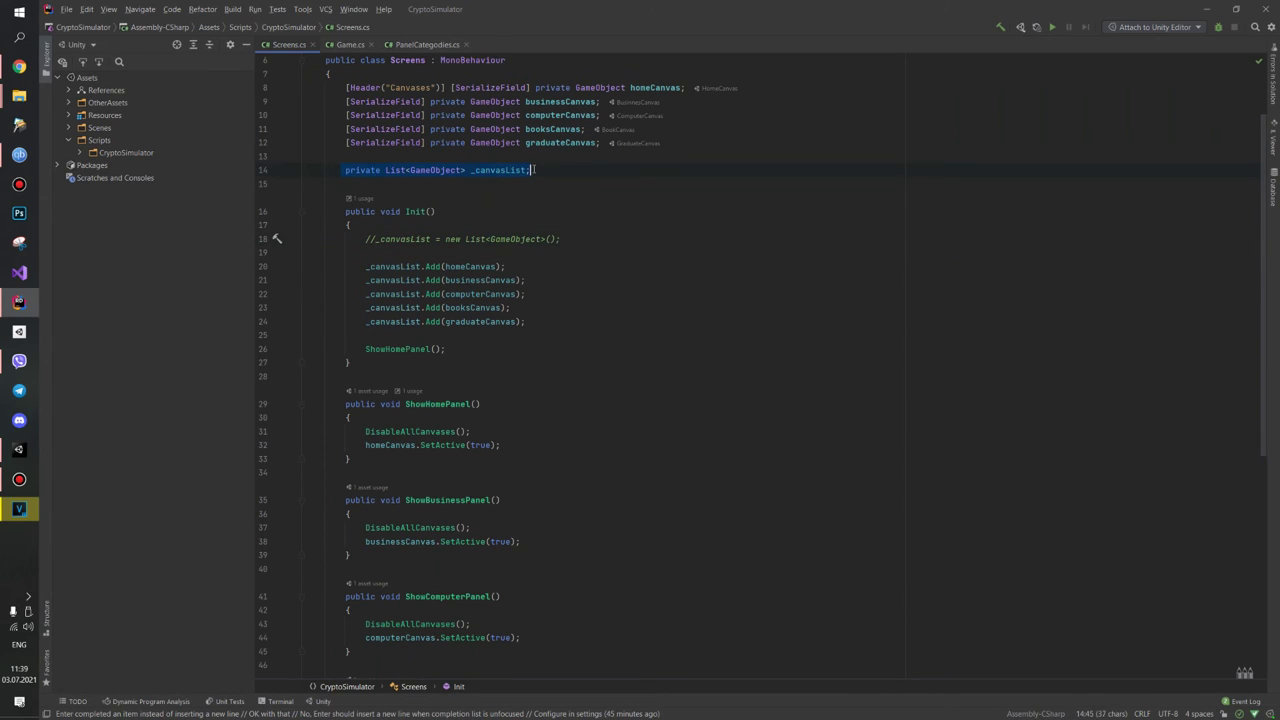
pyautogui.moveTo(366, 266); pyautogui.dragTo(310, 335)
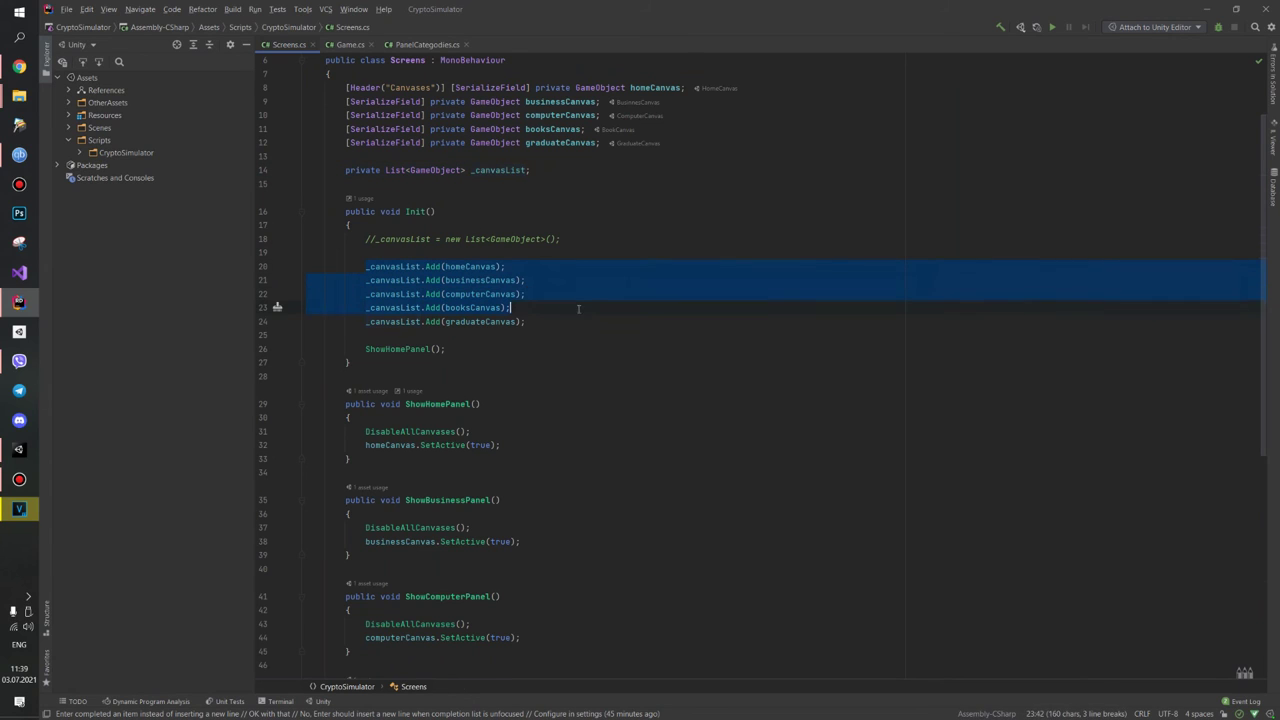
pyautogui.press('Escape')
pyautogui.click(365, 238)
pyautogui.press('Delete')
pyautogui.press('Delete')
pyautogui.click(455, 239)
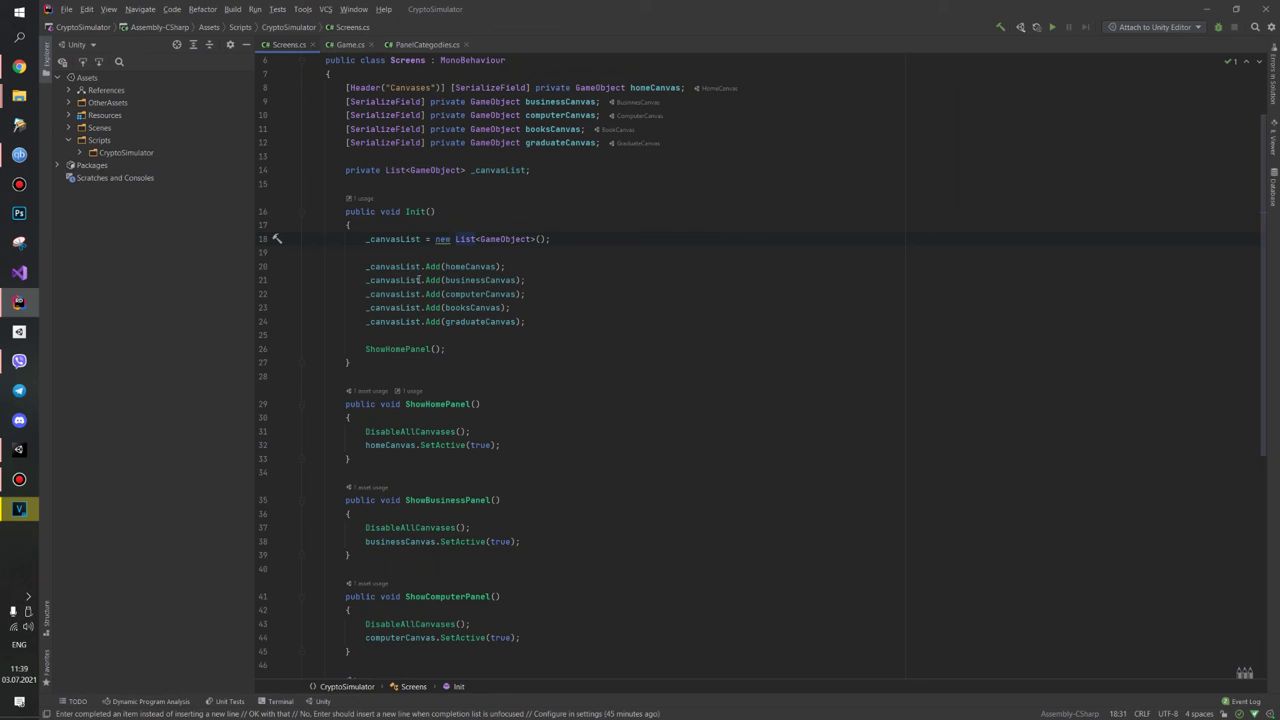
pyautogui.moveTo(365, 266); pyautogui.dragTo(559, 323)
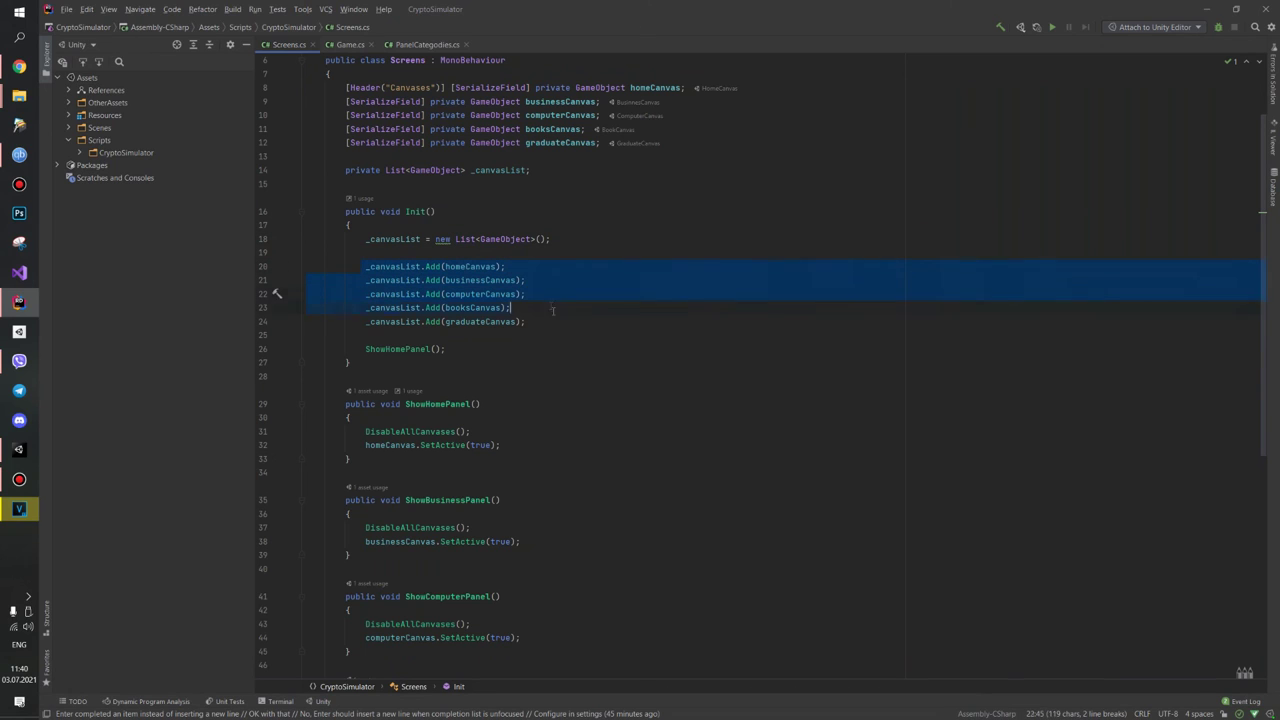
pyautogui.click(529, 270)
pyautogui.click(503, 143)
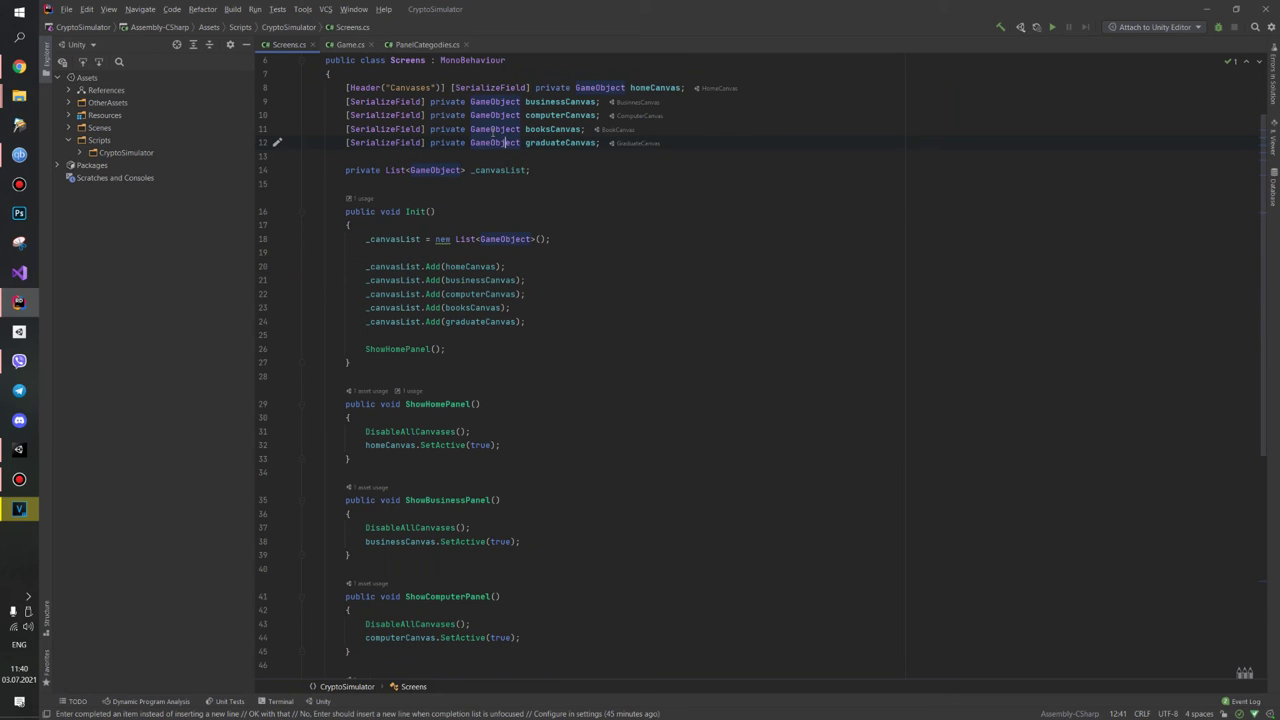
pyautogui.moveTo(492, 131)
pyautogui.doubleClick(503, 143)
pyautogui.scroll(-1, 587, 238)
pyautogui.moveTo(352, 225); pyautogui.dragTo(547, 278)
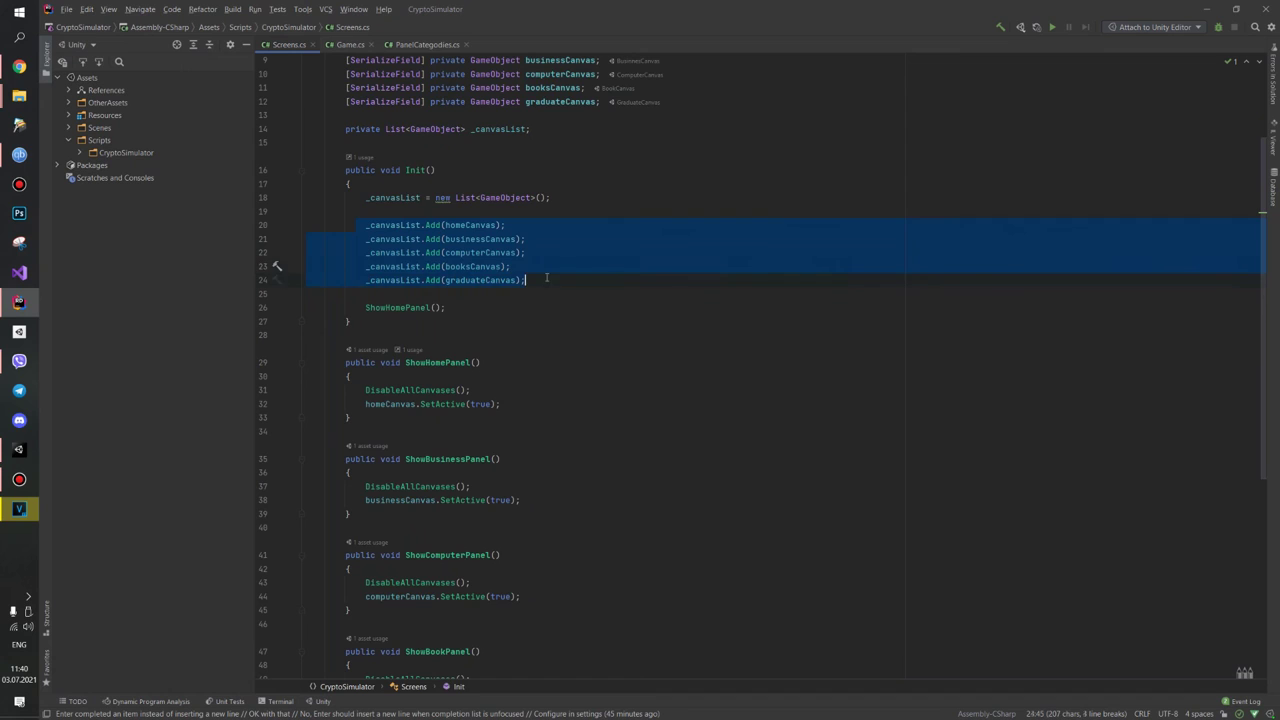
pyautogui.scroll(-1, 570, 285)
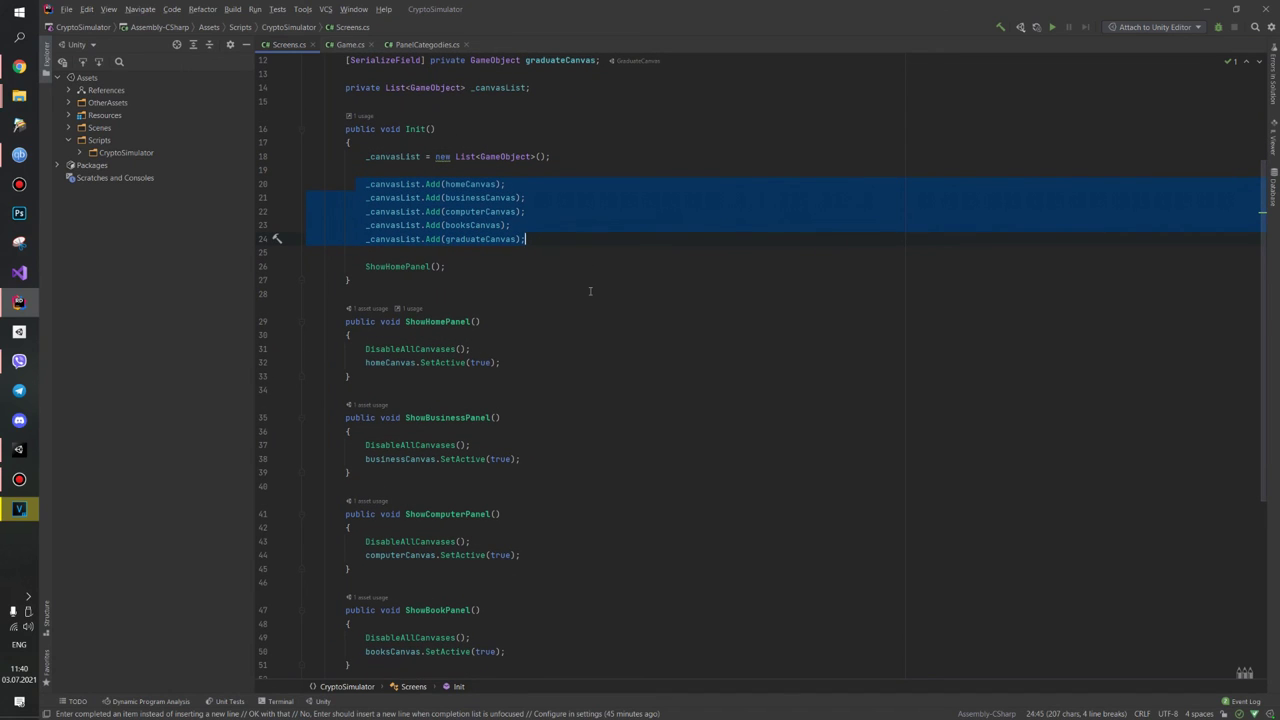
# Highlight ShowHomePanel in Init, then show it calling DisableAllCanvases and activating homeCanvas.
pyautogui.click(591, 291)
pyautogui.moveTo(362, 266); pyautogui.dragTo(446, 266)
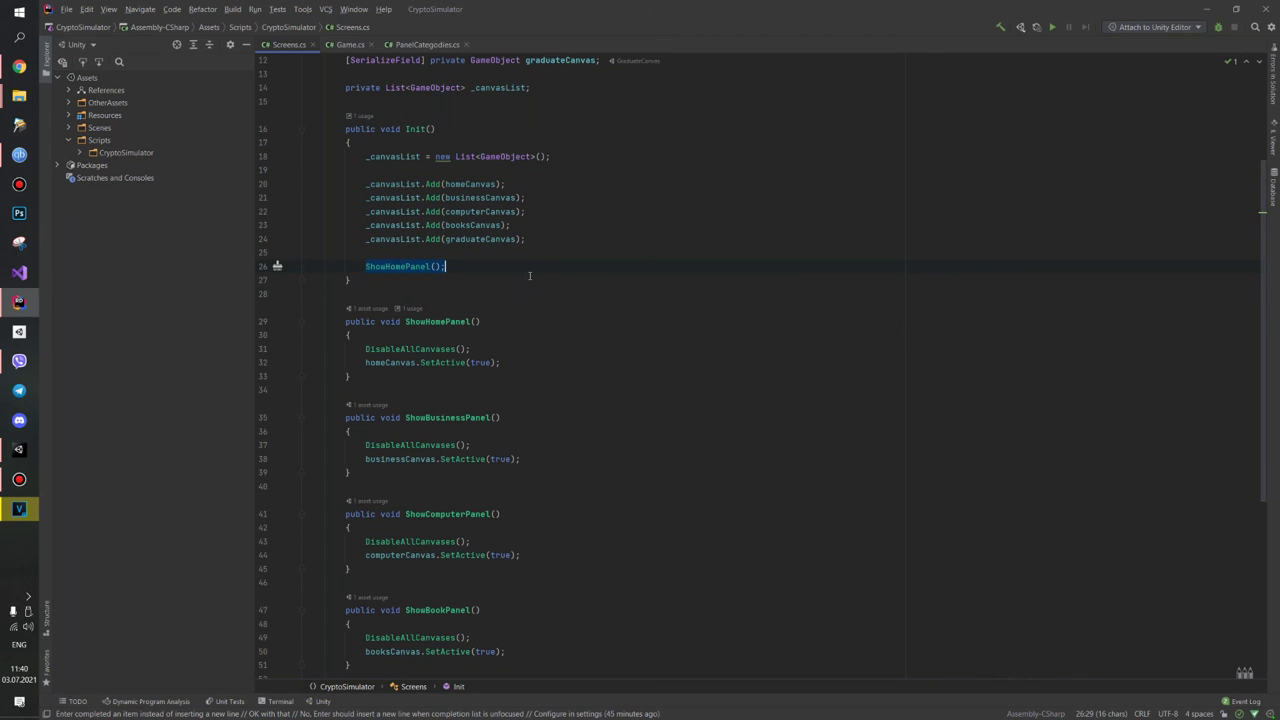
pyautogui.scroll(-2, 415, 276)
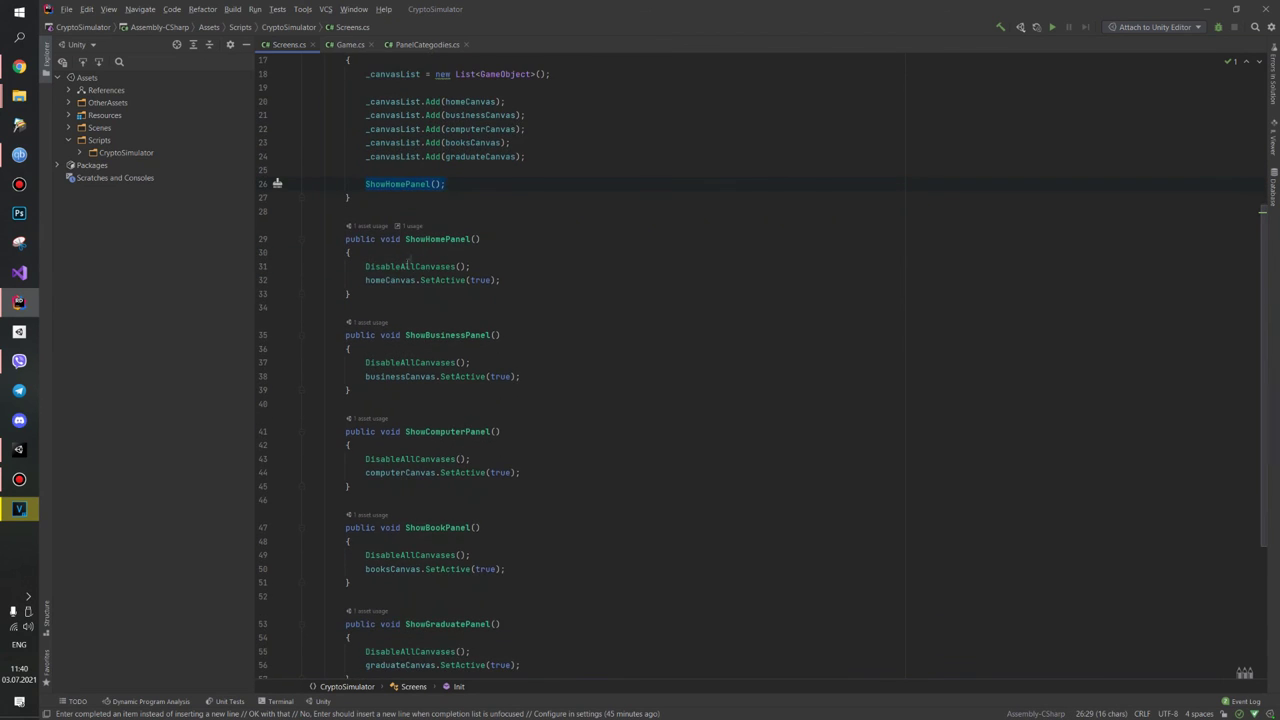
pyautogui.scroll(-1, 437, 212)
pyautogui.scroll(-1, 565, 207)
pyautogui.moveTo(420, 160); pyautogui.dragTo(461, 163)
pyautogui.click(381, 184)
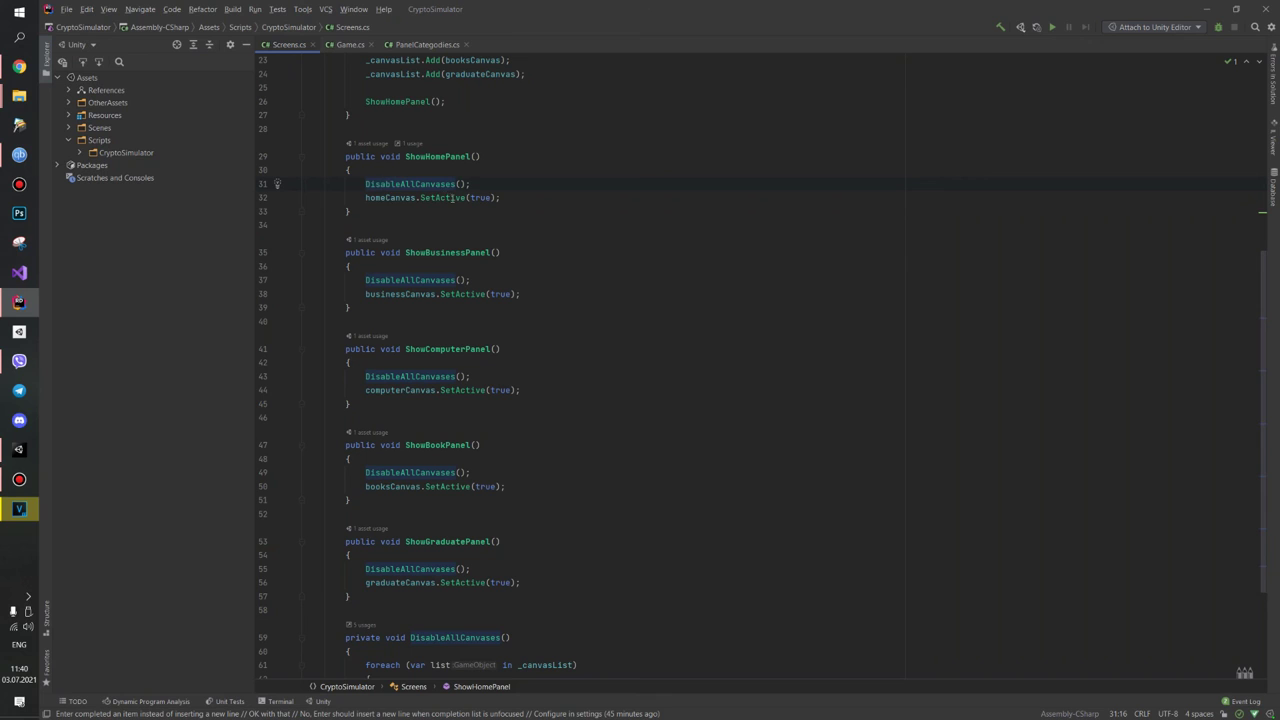
pyautogui.click(379, 198)
# Show DisableAllCanvases' loop calling SetActive(false) on each canvas, then return to Game.cs and minimize Rider.
pyautogui.scroll(-4, 369, 456)
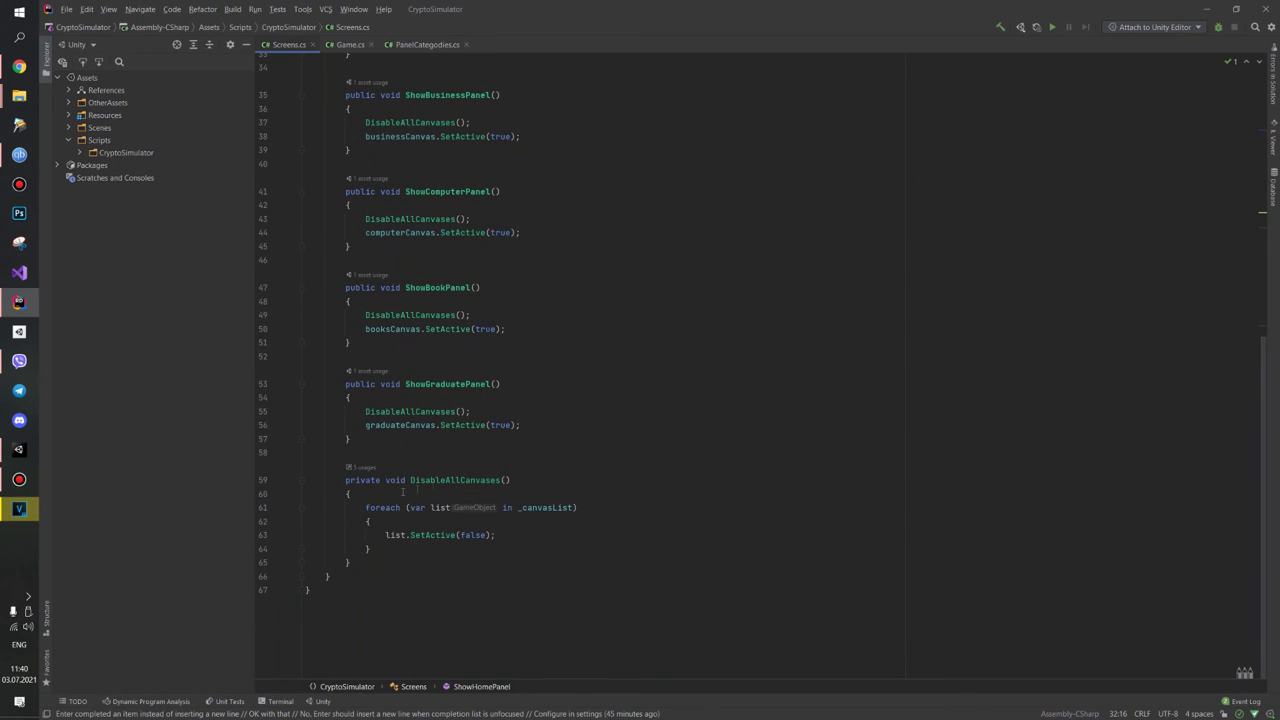
pyautogui.moveTo(365, 507); pyautogui.dragTo(370, 549)
pyautogui.click(370, 548)
pyautogui.click(424, 535)
pyautogui.click(481, 535)
pyautogui.scroll(4, 717, 470)
pyautogui.scroll(5, 717, 470)
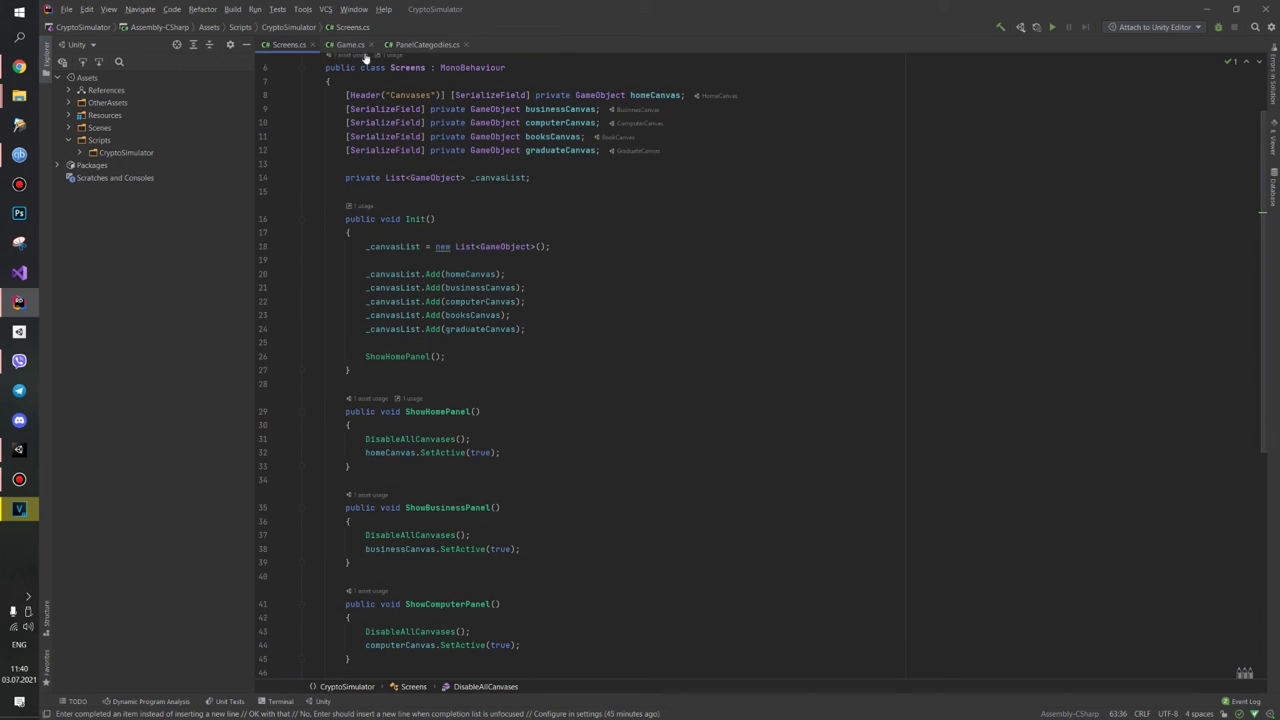
pyautogui.click(348, 44)
pyautogui.click(1206, 9)
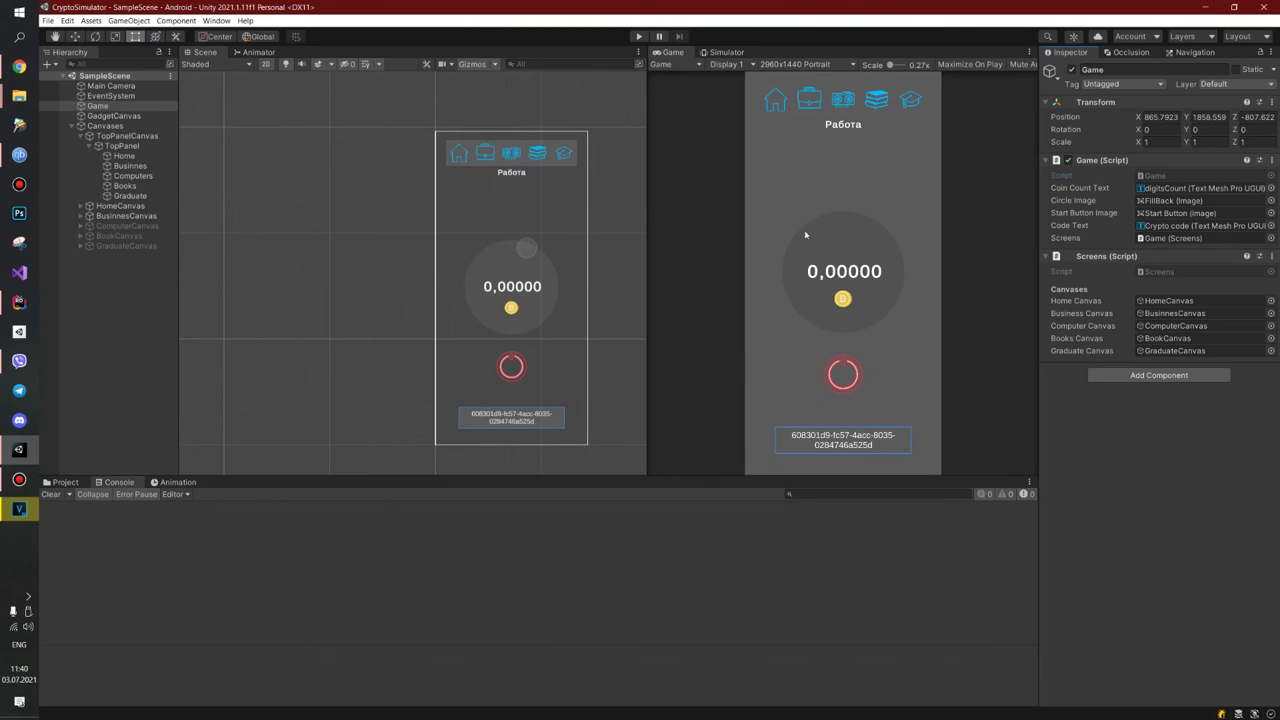